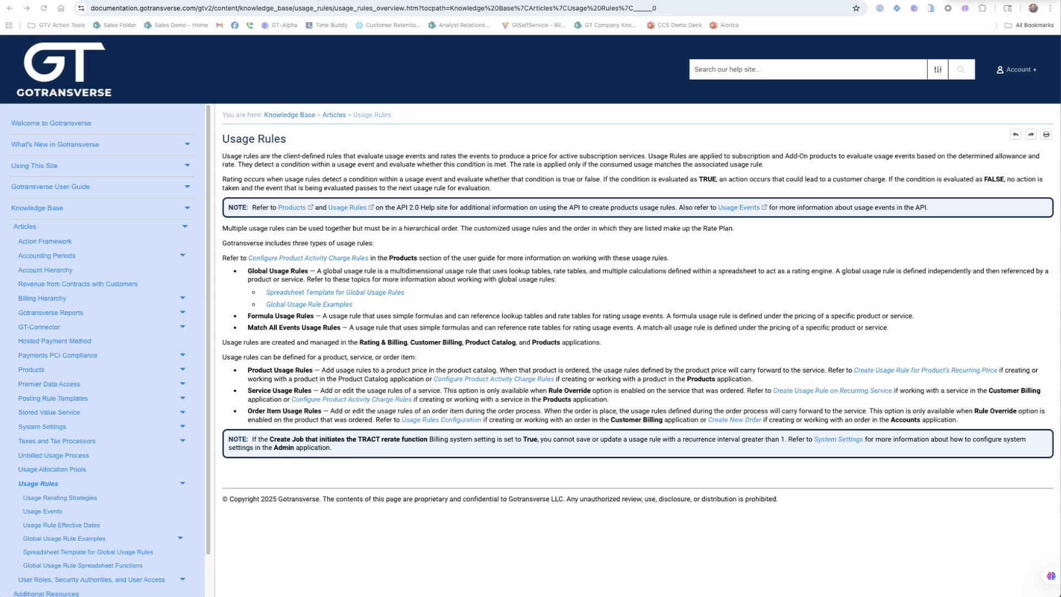
# Step: Open the Global Usage Rule Spreadsheet Functions help page and review the table of supported functions down to the VLOOKUP note
pyautogui.click(317, 1)
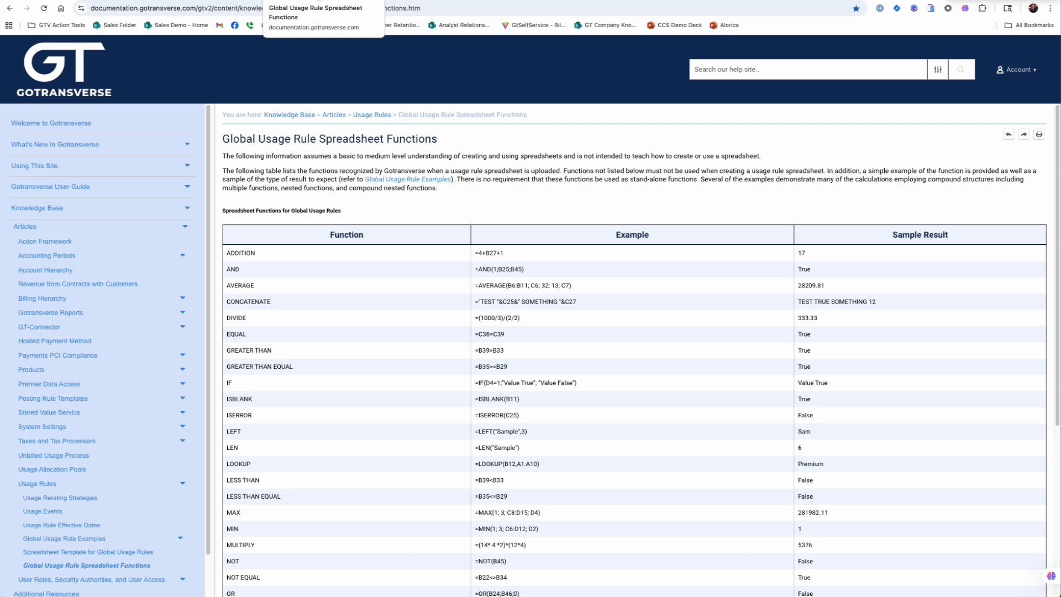
pyautogui.scroll(-4, 419, 391)
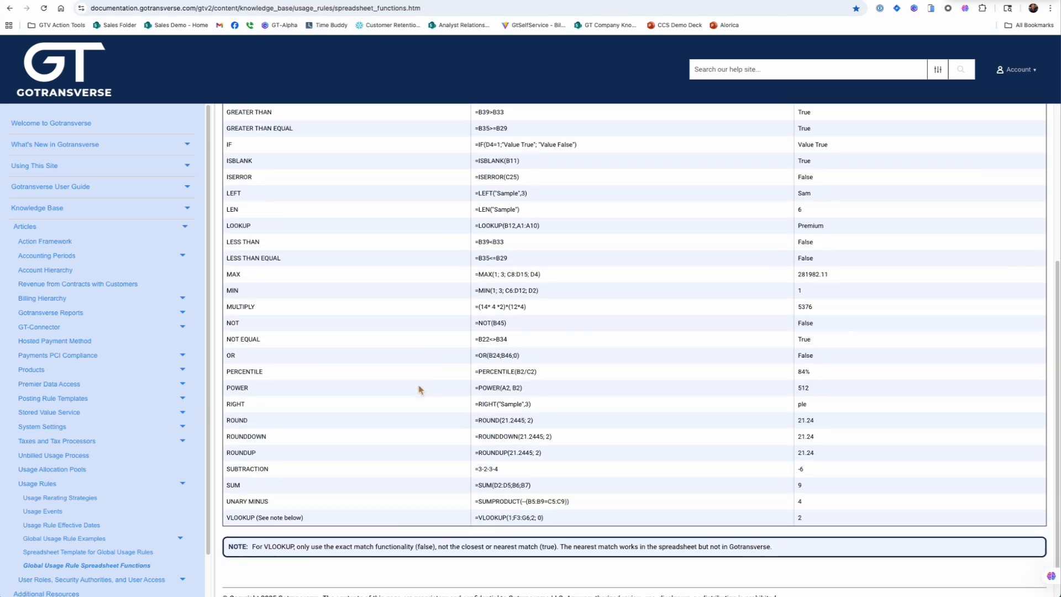
pyautogui.scroll(-1, 420, 389)
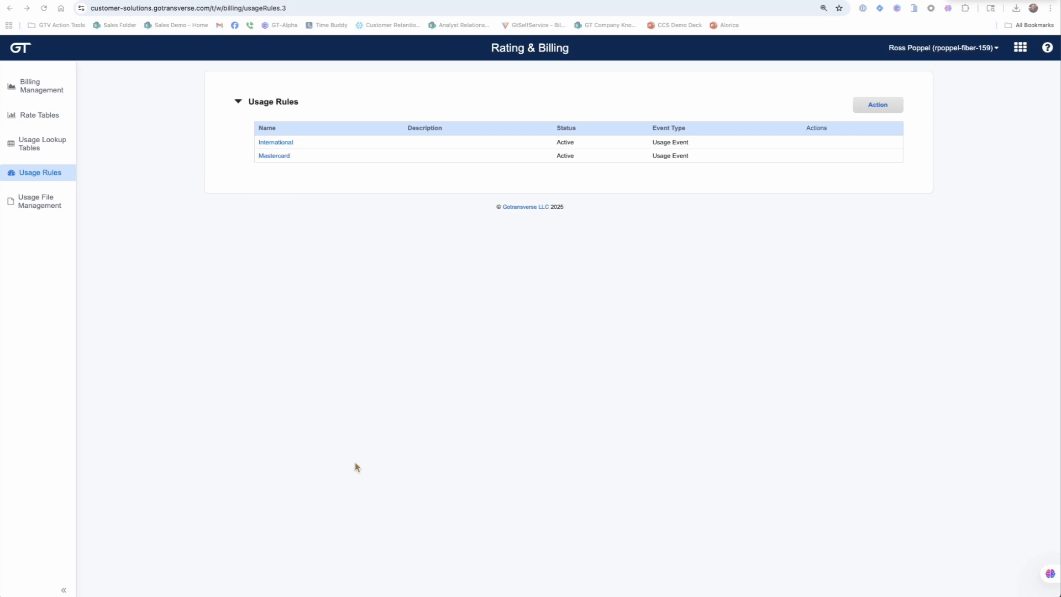
# Step: Open the Usage Rules list in the Rating & Billing application and choose an option from the list's available actions
pyautogui.click(1020, 48)
pyautogui.scroll(-3, 1037, 215)
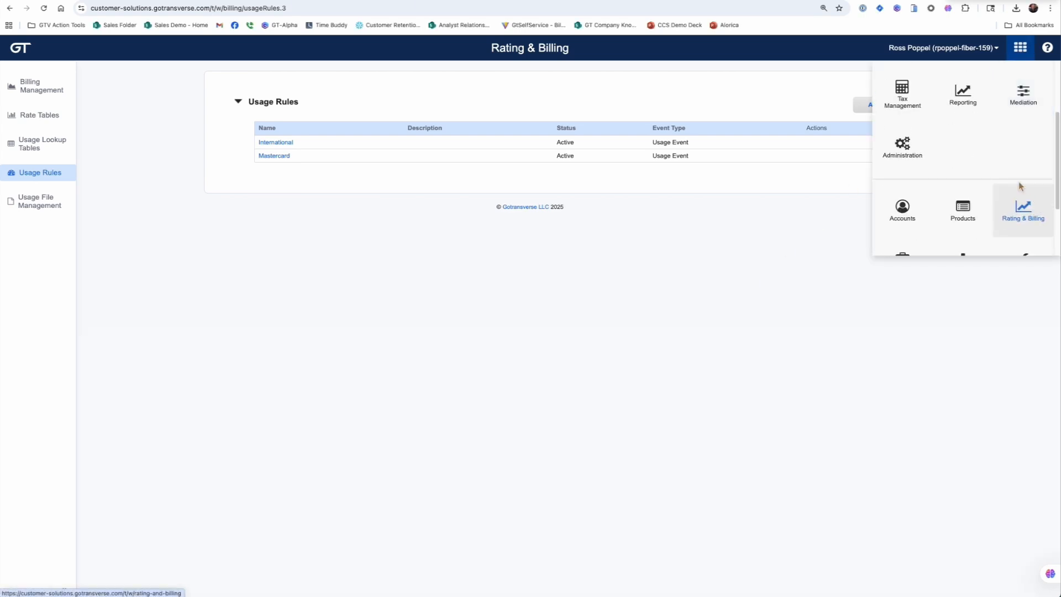
pyautogui.click(1028, 215)
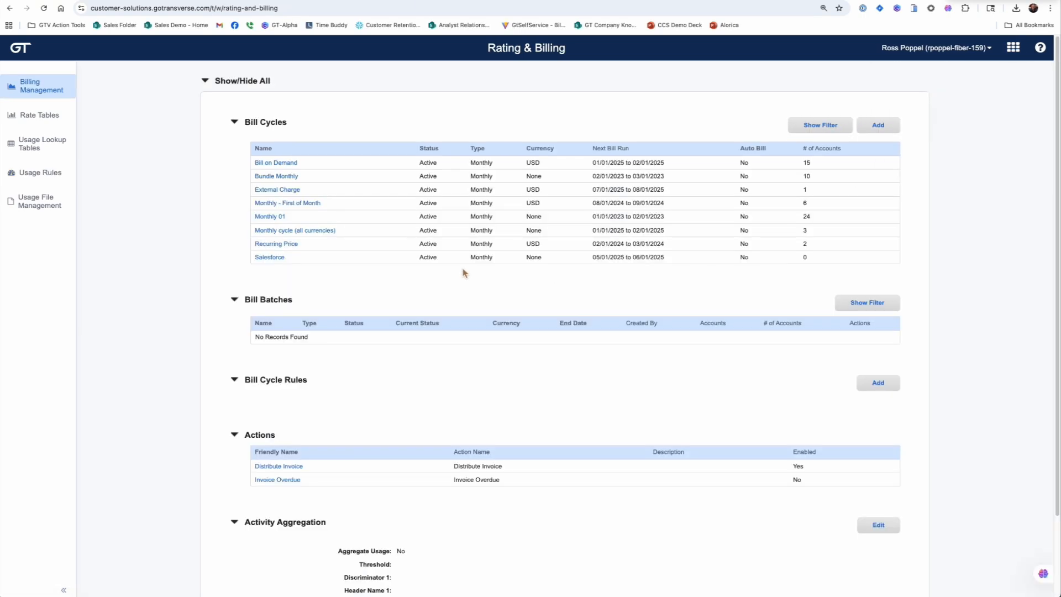
pyautogui.click(43, 174)
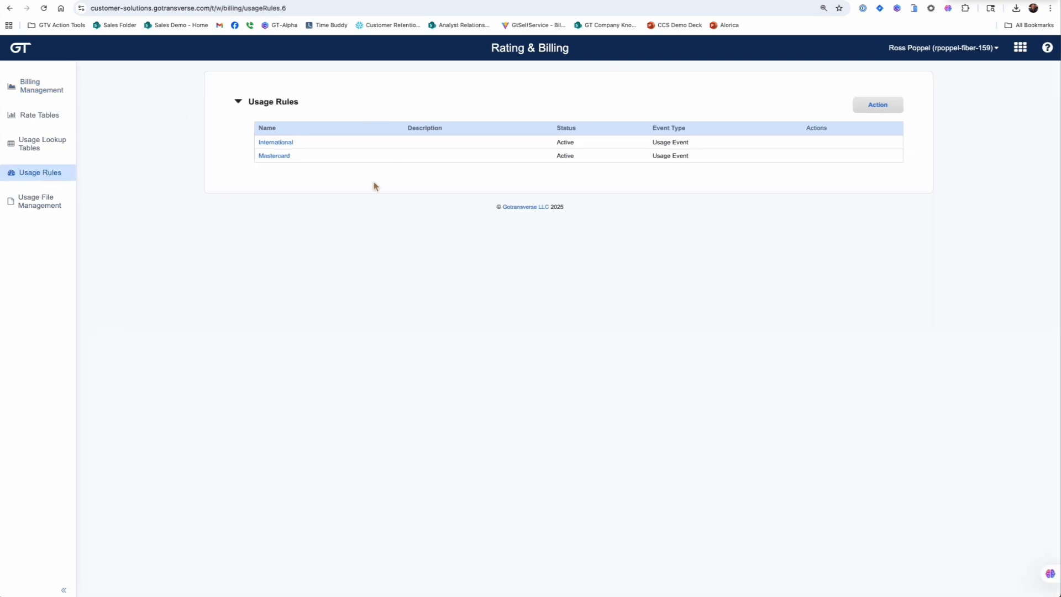
pyautogui.click(877, 108)
pyautogui.click(883, 153)
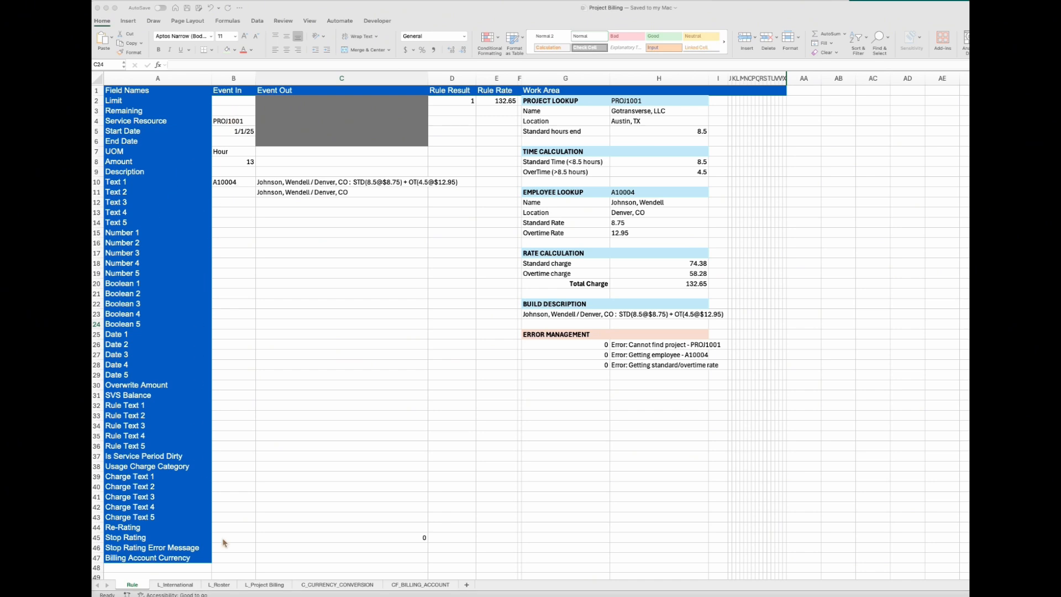
# Step: In the Project Billing workbook in Excel, review the L_Project Billing and L_Roster lookup sheets, and return to the Rule sheet
pyautogui.click(275, 587)
pyautogui.click(274, 587)
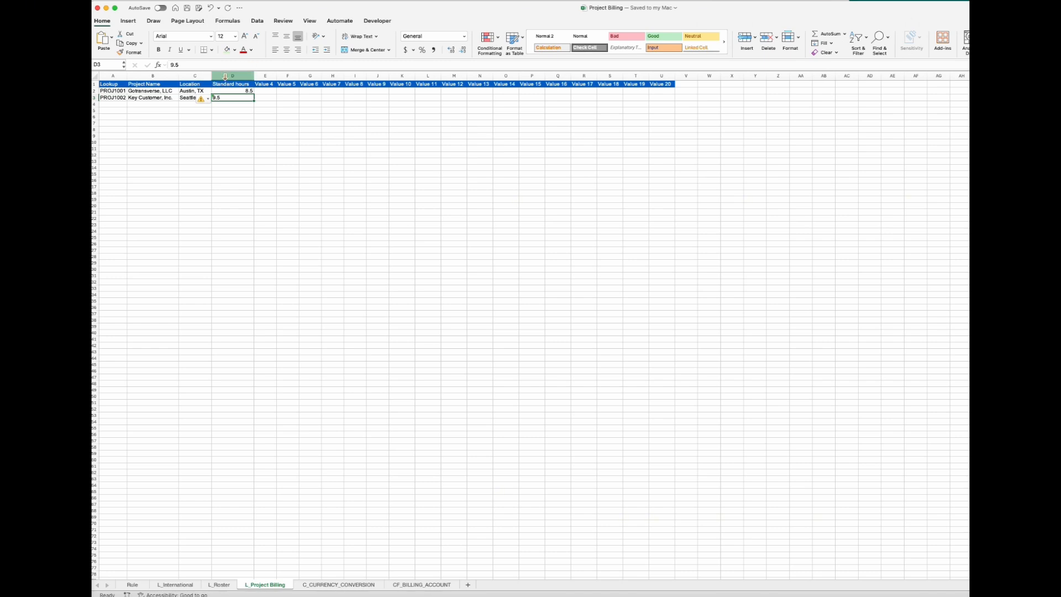
pyautogui.click(218, 585)
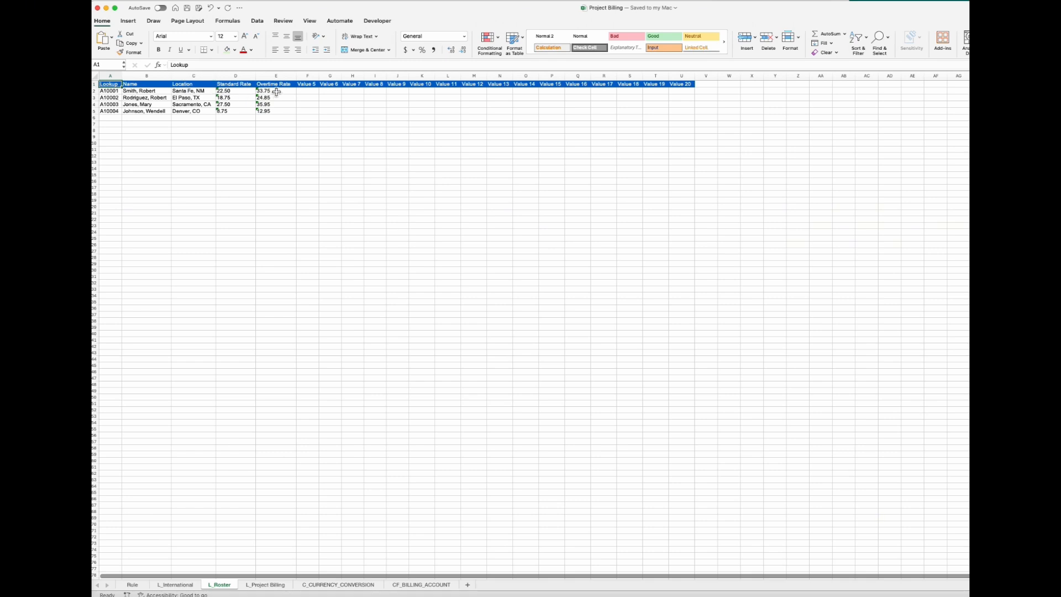
pyautogui.click(133, 584)
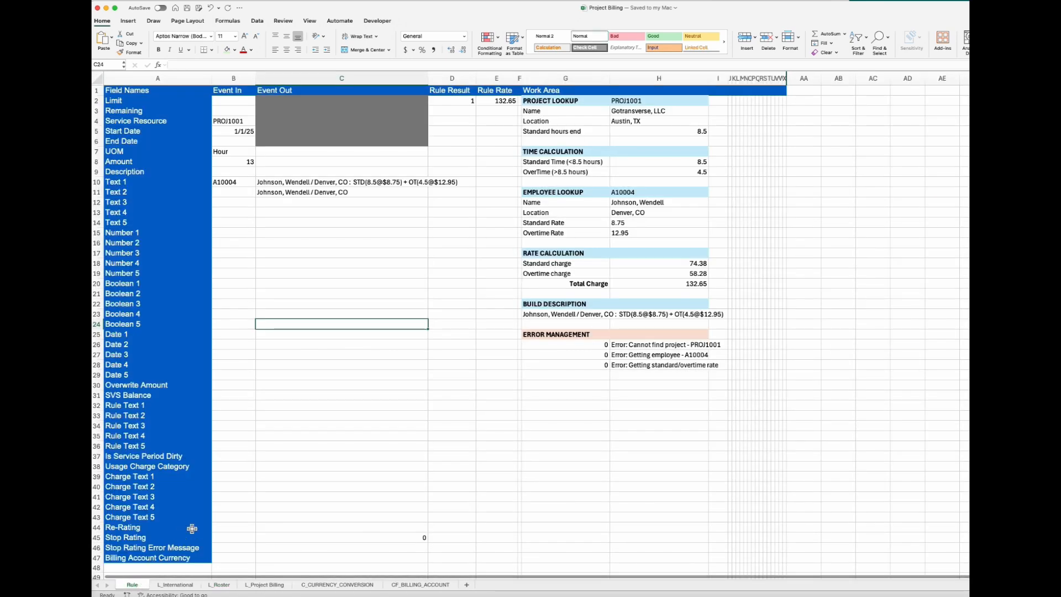
# Step: Inspect the VLOOKUP formula behind the project Name in the Project Lookup section and the Service Resource value it depends on
pyautogui.click(628, 113)
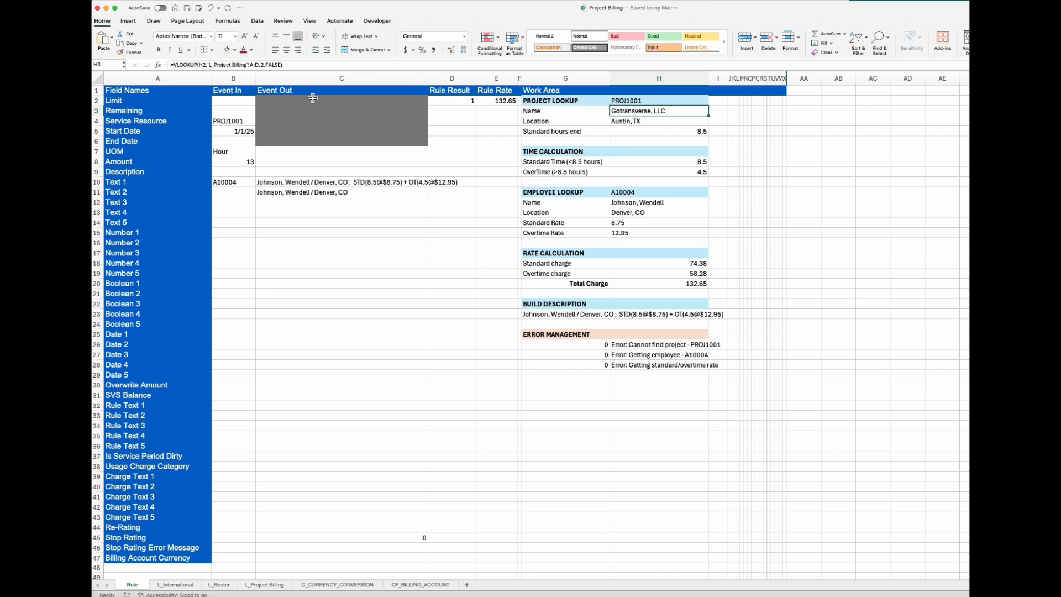
pyautogui.click(229, 121)
pyautogui.click(635, 112)
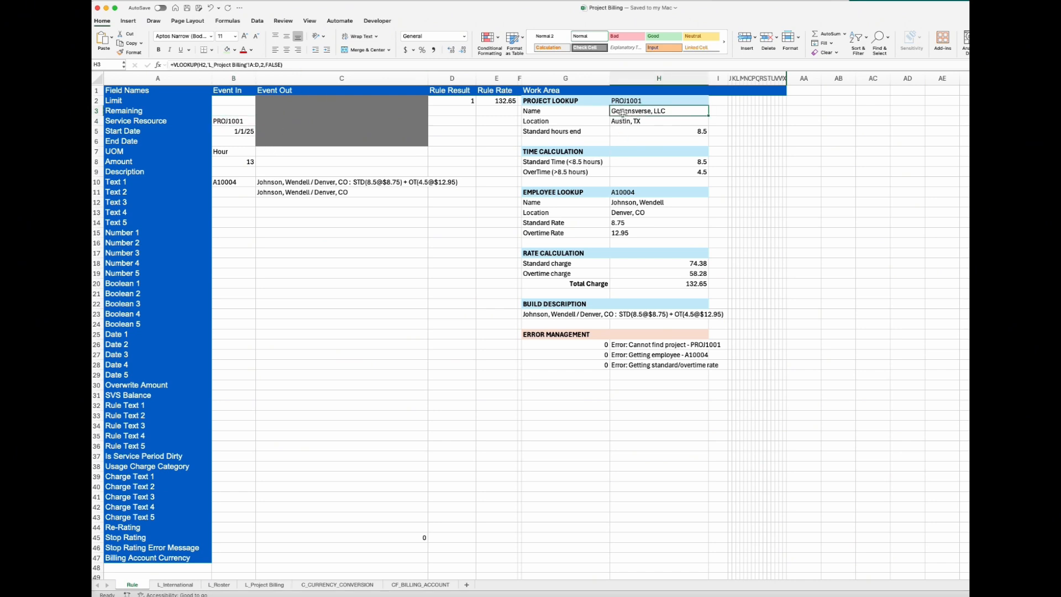
pyautogui.click(303, 65)
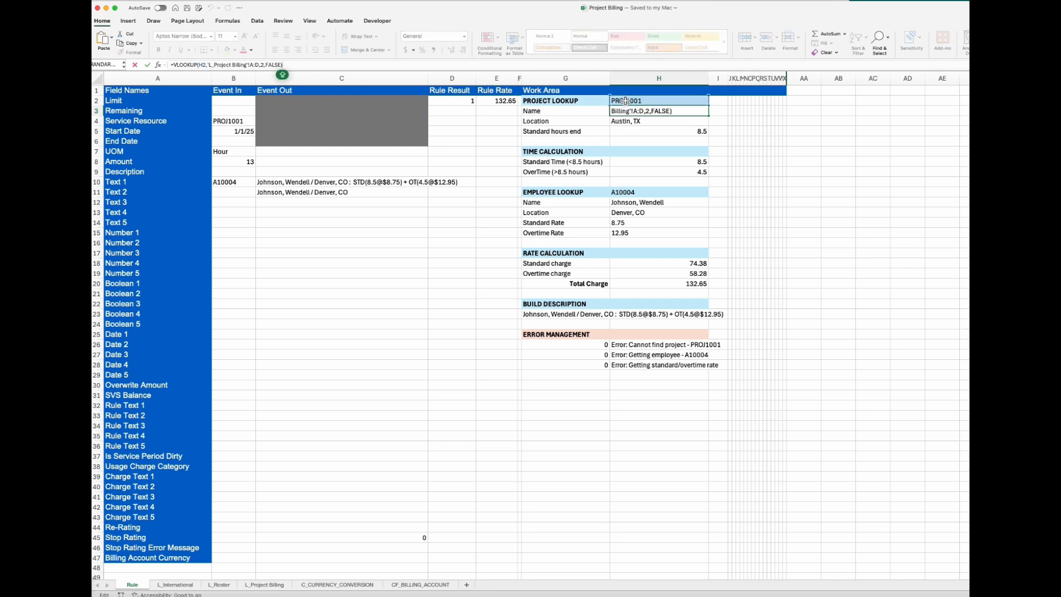
pyautogui.press('Return')
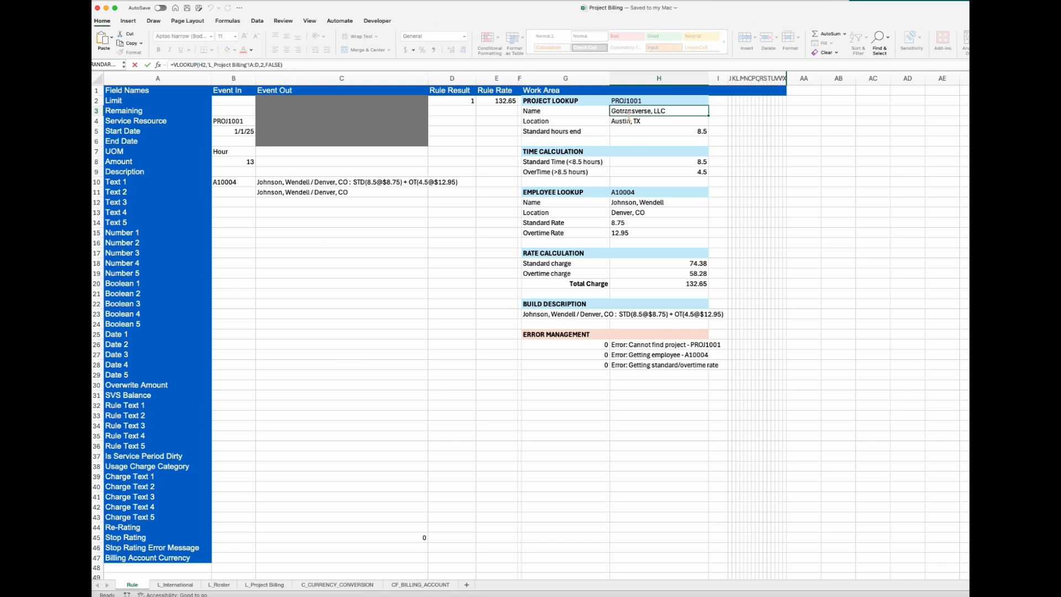
# Step: Change the Service Resource value in Event In to the invalid project code PROJ1001X to test the error handling
pyautogui.click(235, 121)
pyautogui.click(193, 65)
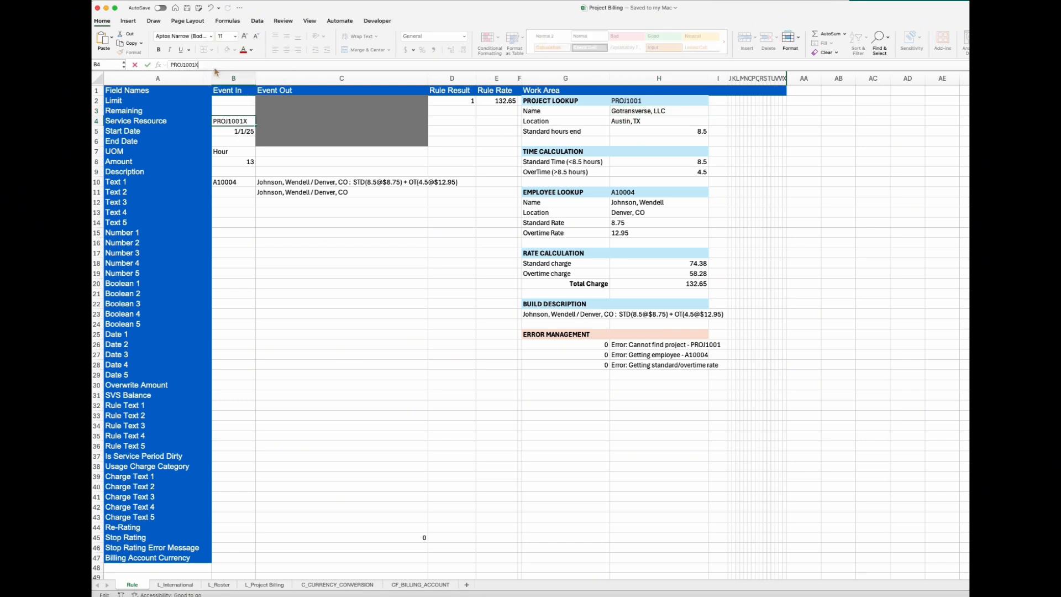
pyautogui.write('X')
pyautogui.press('Tab')
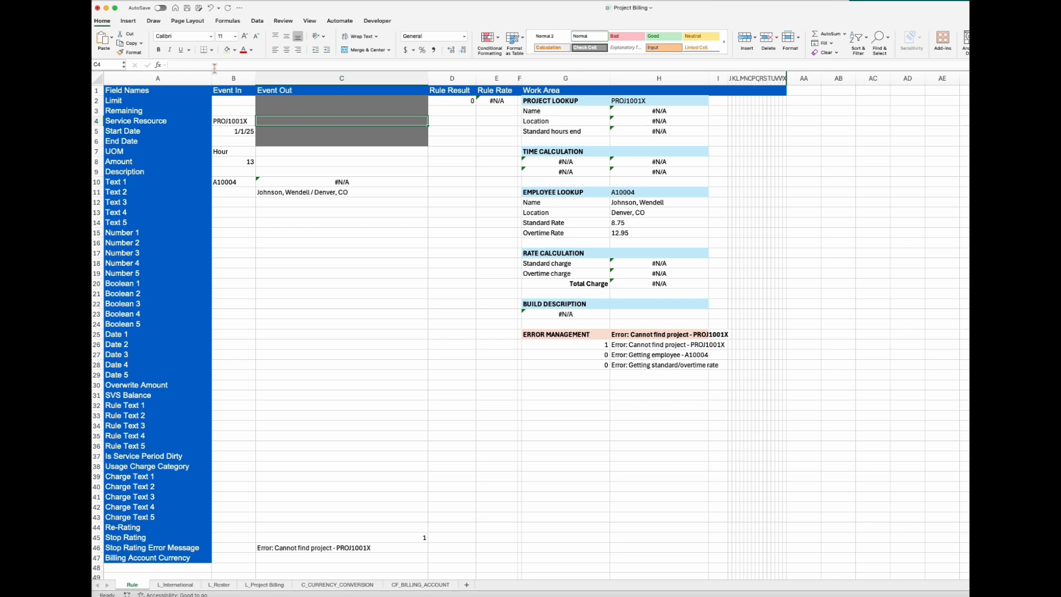
# Step: Restore the Service Resource value in Event In to PROJ1001
pyautogui.click(246, 122)
pyautogui.click(204, 65)
pyautogui.press('BackSpace')
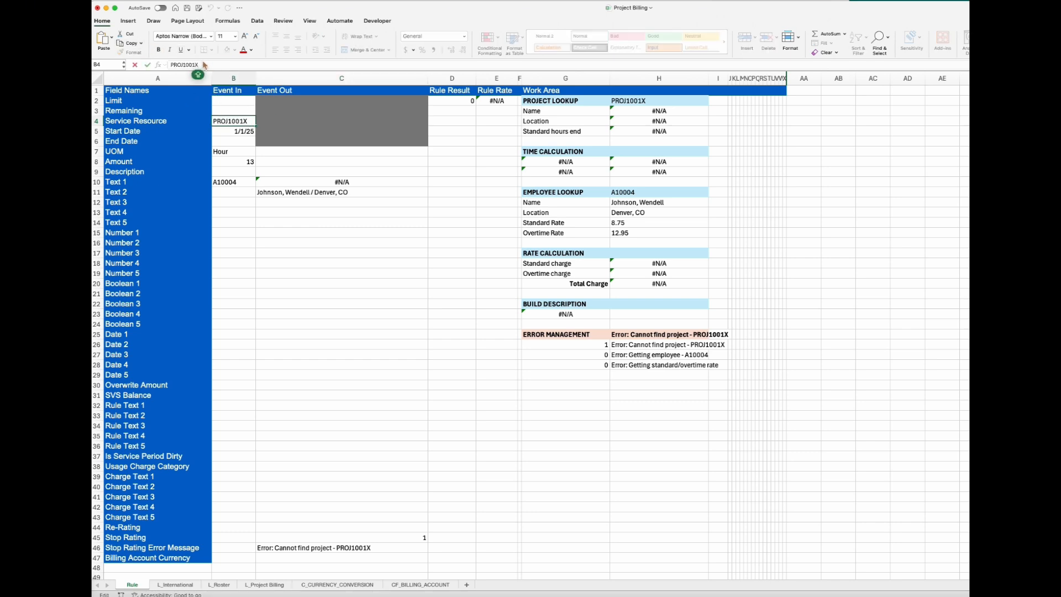
pyautogui.press('Return')
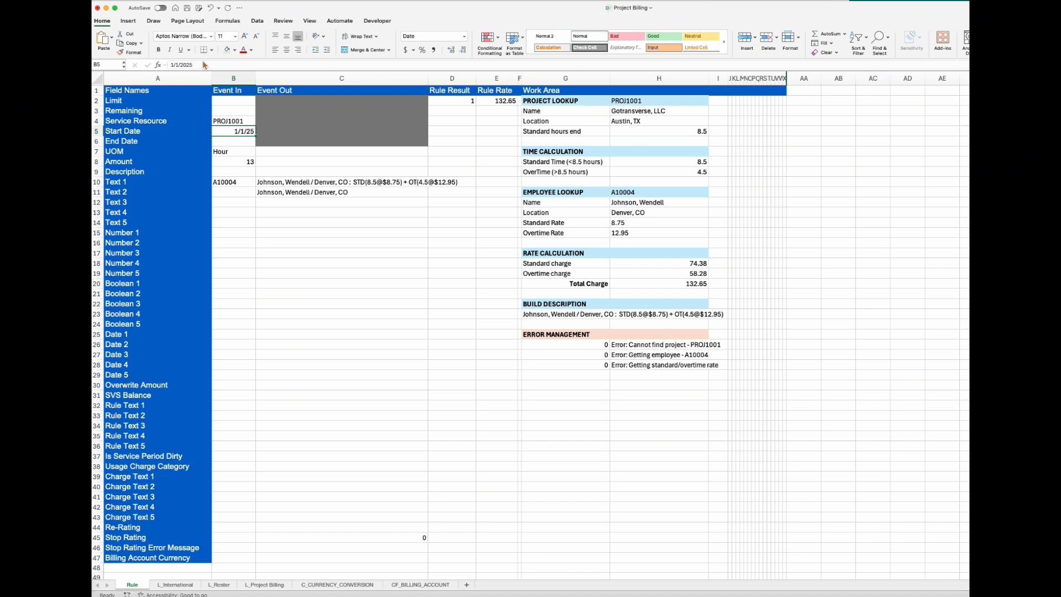
# Step: Set the Service Resource value in Event In to PROJ1002 to rate the event against the second project
pyautogui.click(234, 122)
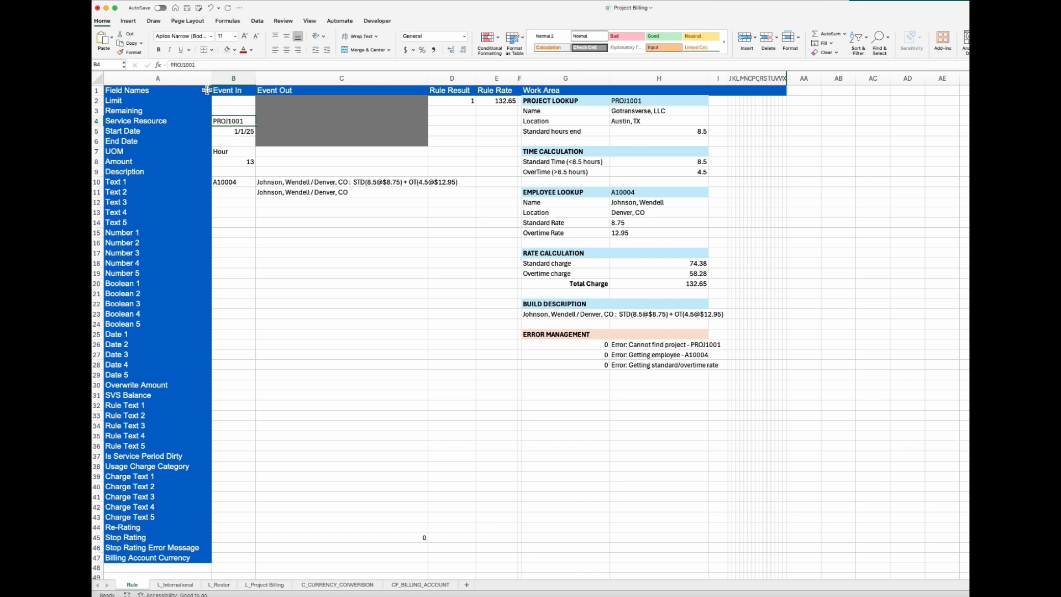
pyautogui.click(207, 65)
pyautogui.press('BackSpace')
pyautogui.write('2')
pyautogui.press('Return')
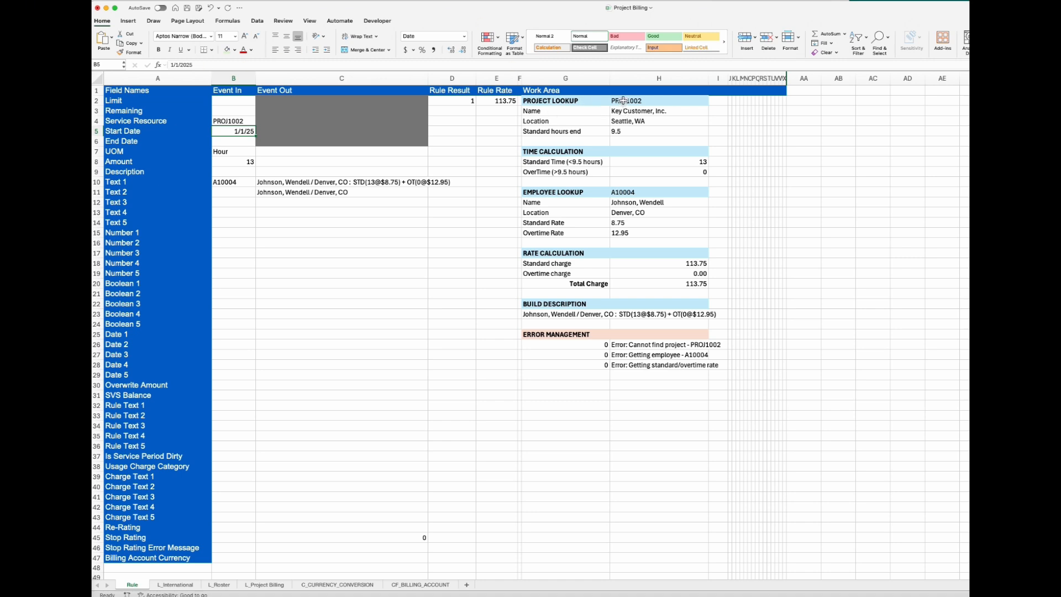
# Step: Check the Standard Time formula and its Standard hours end input, and set the Amount in Event In to 20
pyautogui.click(636, 163)
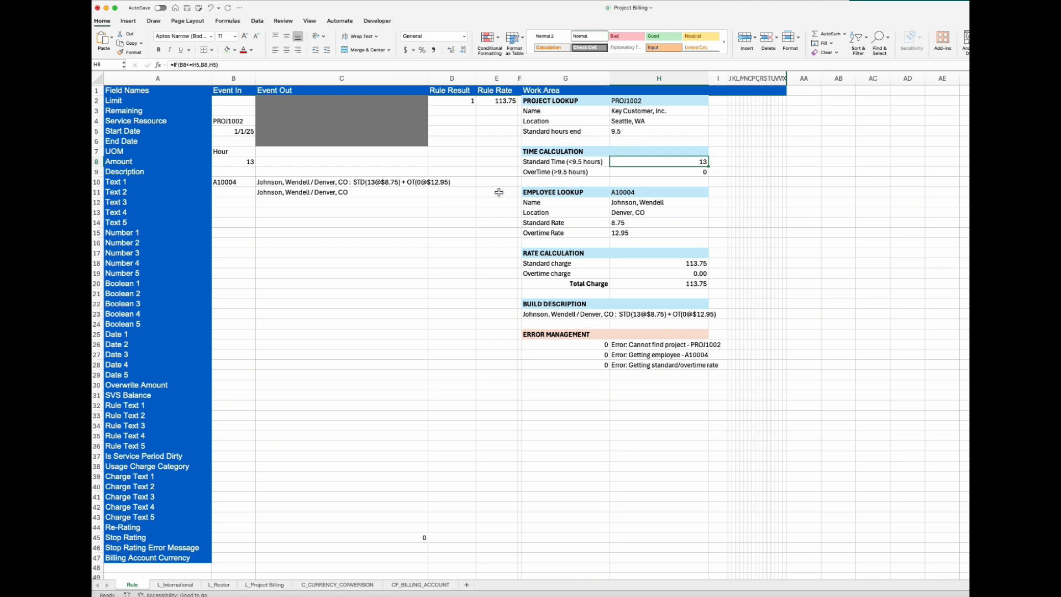
pyautogui.click(235, 162)
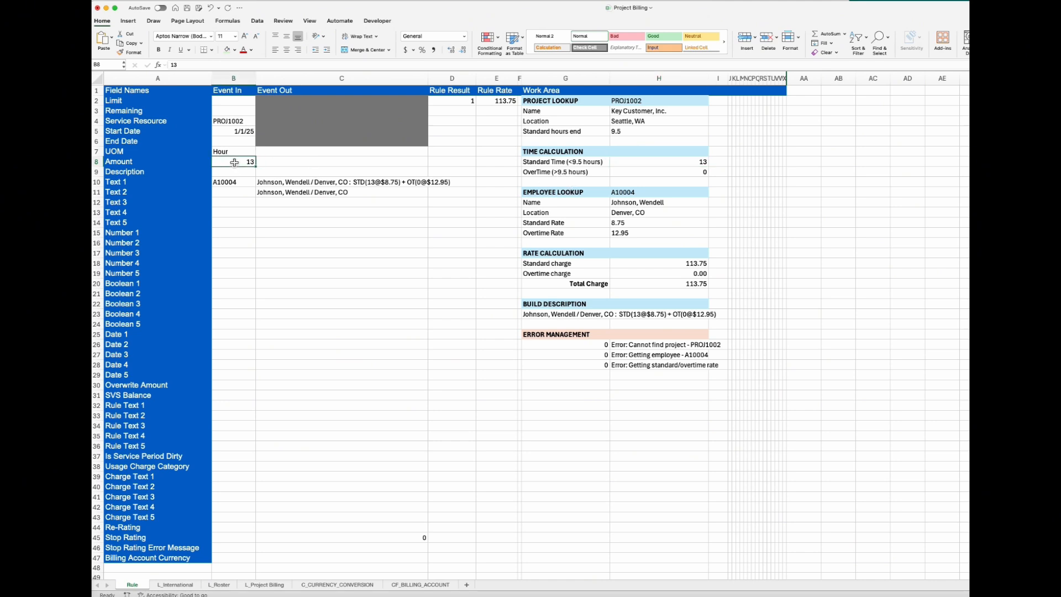
pyautogui.click(633, 134)
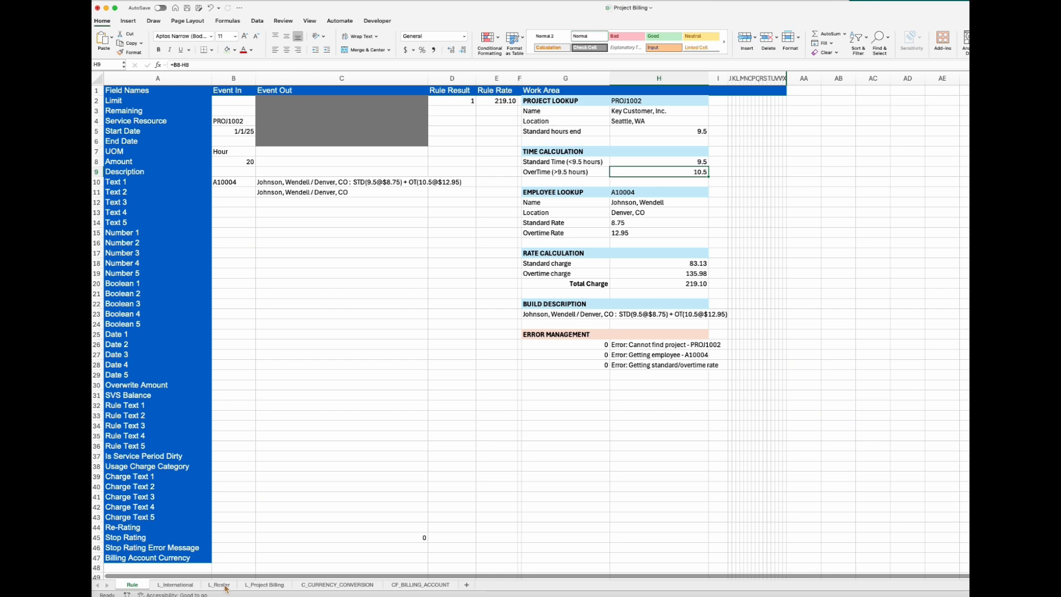
# Step: Change the employee ID in Text 1 of Event In to that of the second employee on the roster
pyautogui.click(234, 185)
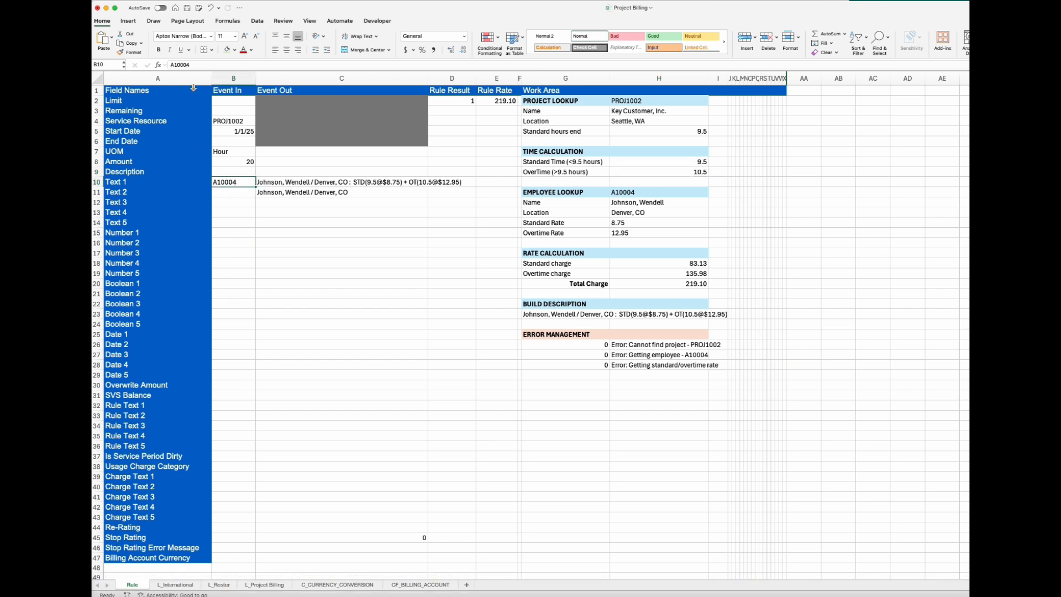
pyautogui.click(189, 65)
pyautogui.press('BackSpace')
pyautogui.write('2')
pyautogui.press('Tab')
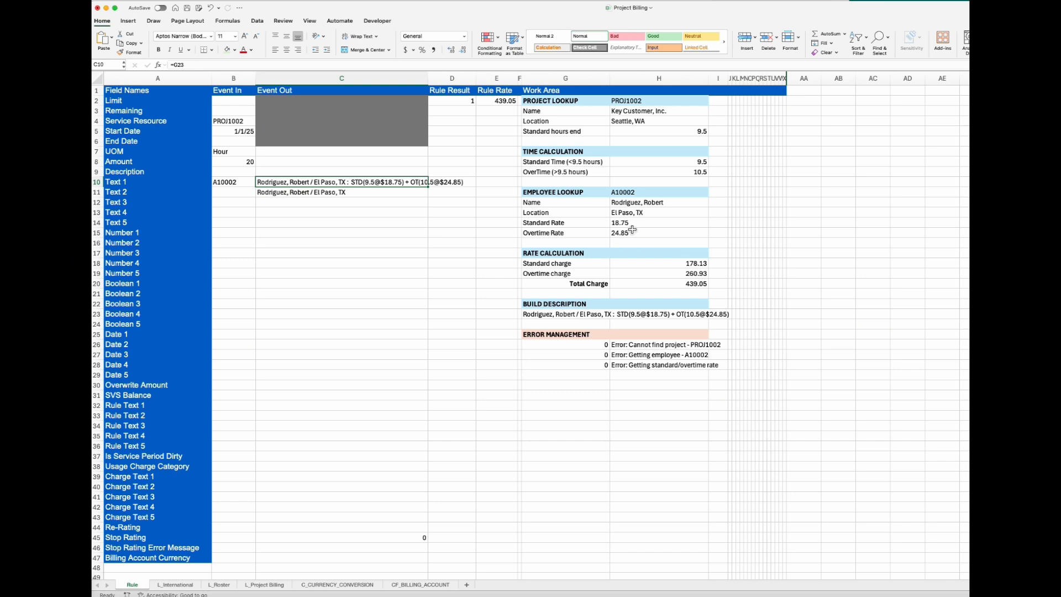
# Step: Append an X to the employee ID in Text 1 of Event In to test the employee lookup error
pyautogui.click(245, 187)
pyautogui.click(189, 65)
pyautogui.write('X')
pyautogui.press('Tab')
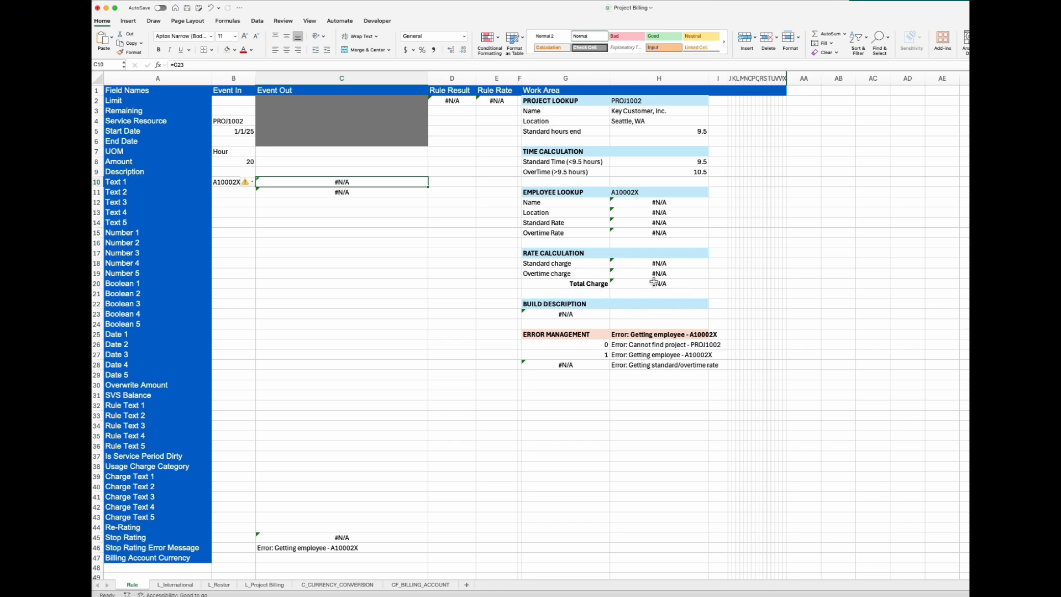
# Step: Remove the trailing X from the employee ID in Text 1 of Event In
pyautogui.click(229, 185)
pyautogui.click(190, 65)
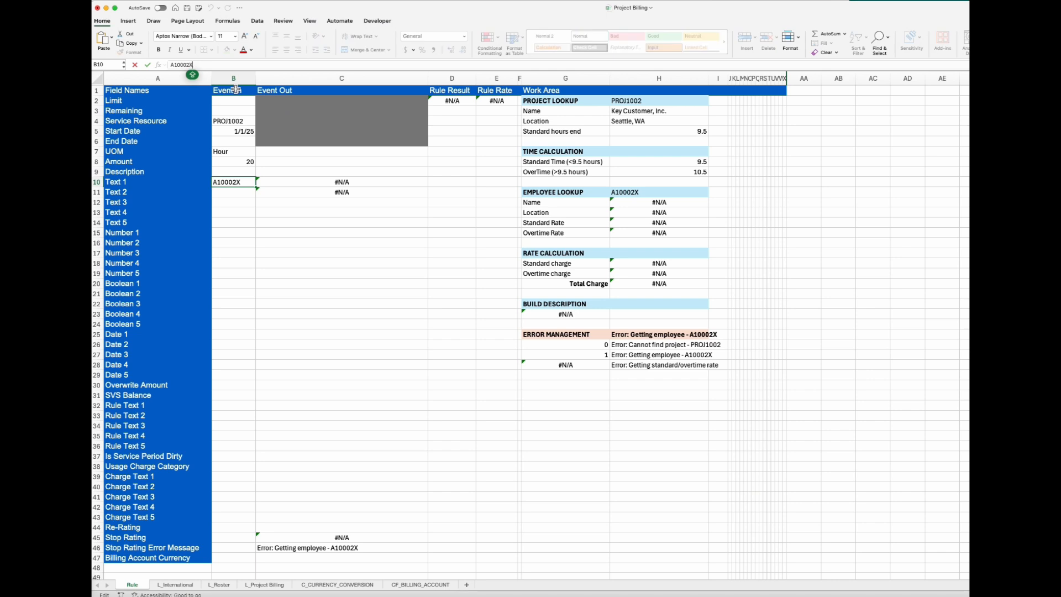
pyautogui.press('BackSpace')
pyautogui.press('Return')
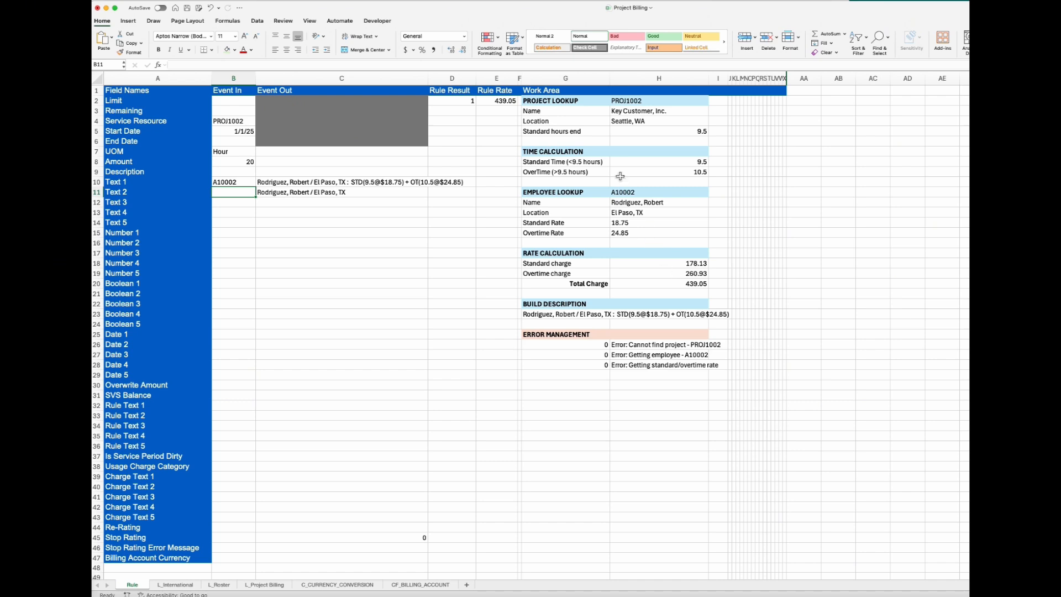
# Step: Inspect the Standard charge formula in the Rate Calculation section and the cells it references, without changing it
pyautogui.click(675, 264)
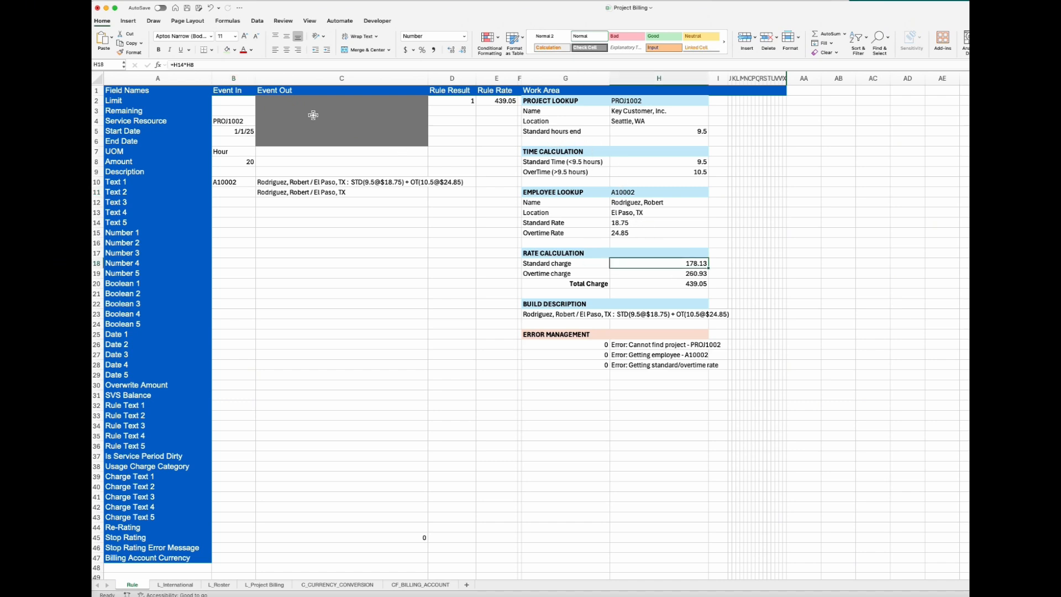
pyautogui.click(209, 65)
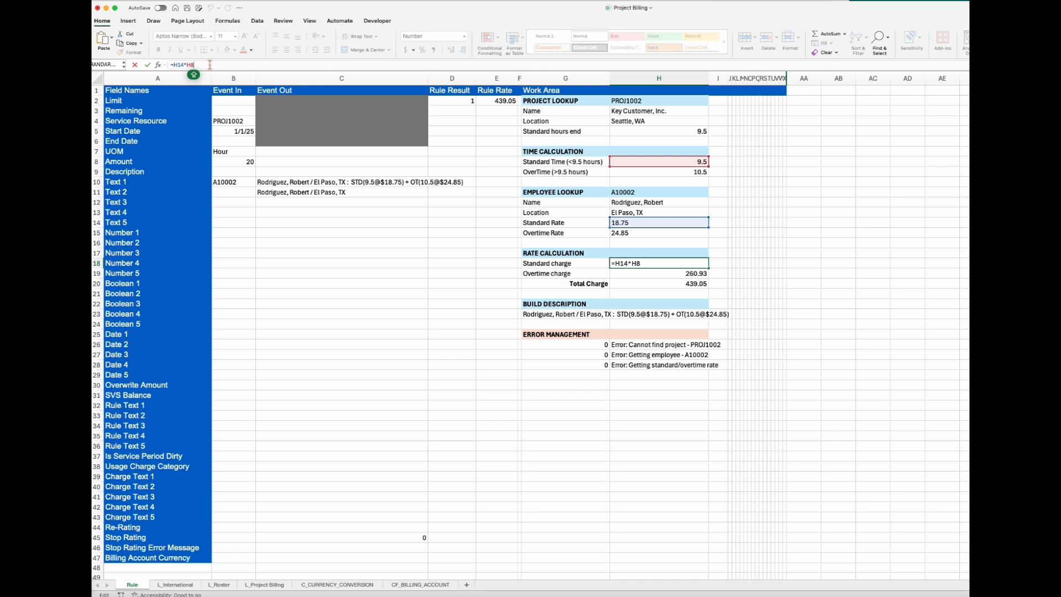
pyautogui.press('Escape')
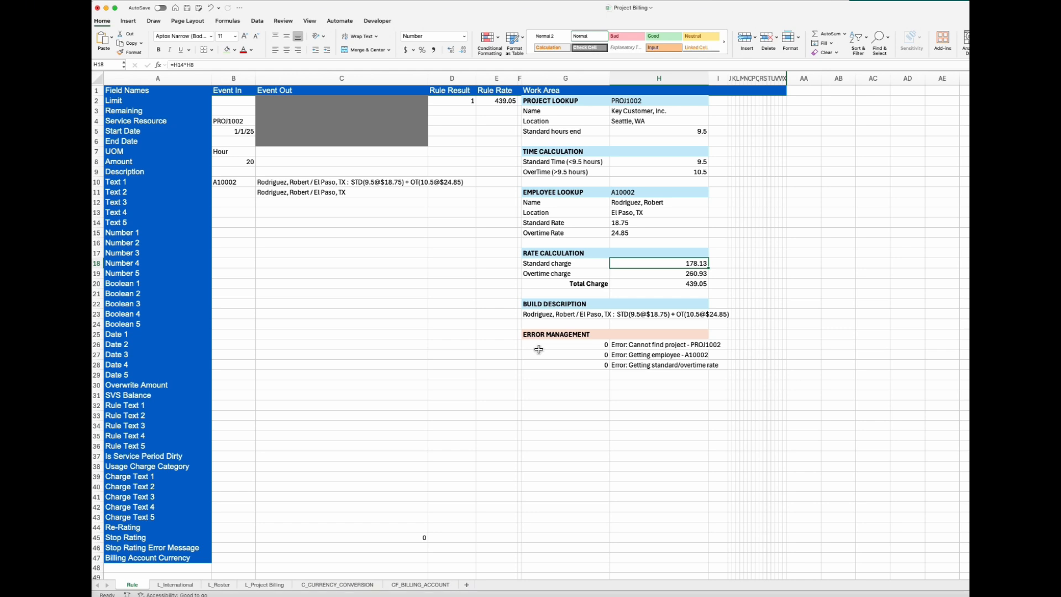
# Step: Set the Service Resource value in Event In to the invalid project code PROJ1002X to trigger the project error handling
pyautogui.click(246, 121)
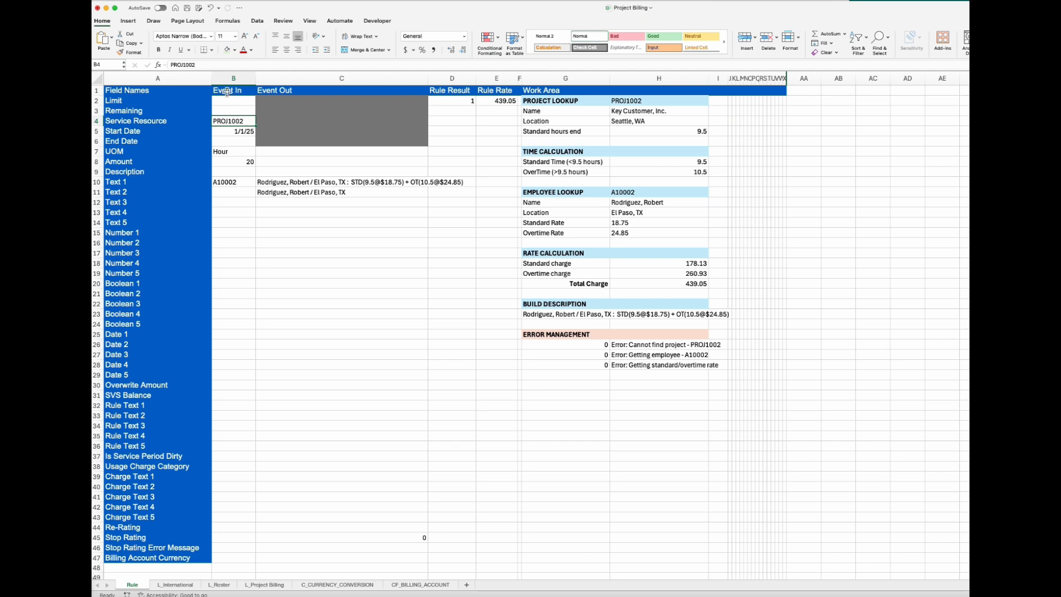
pyautogui.click(213, 65)
pyautogui.write('X')
pyautogui.press('Return')
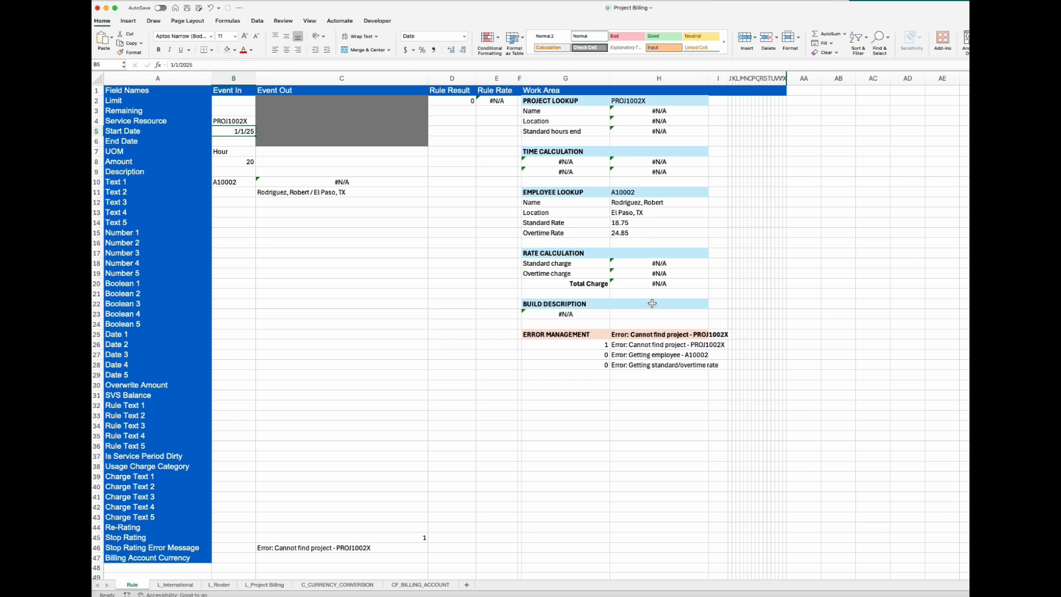
# Step: Inspect the ISERROR formula of the missing-project flag in the Error Management section and the cell it references
pyautogui.click(591, 349)
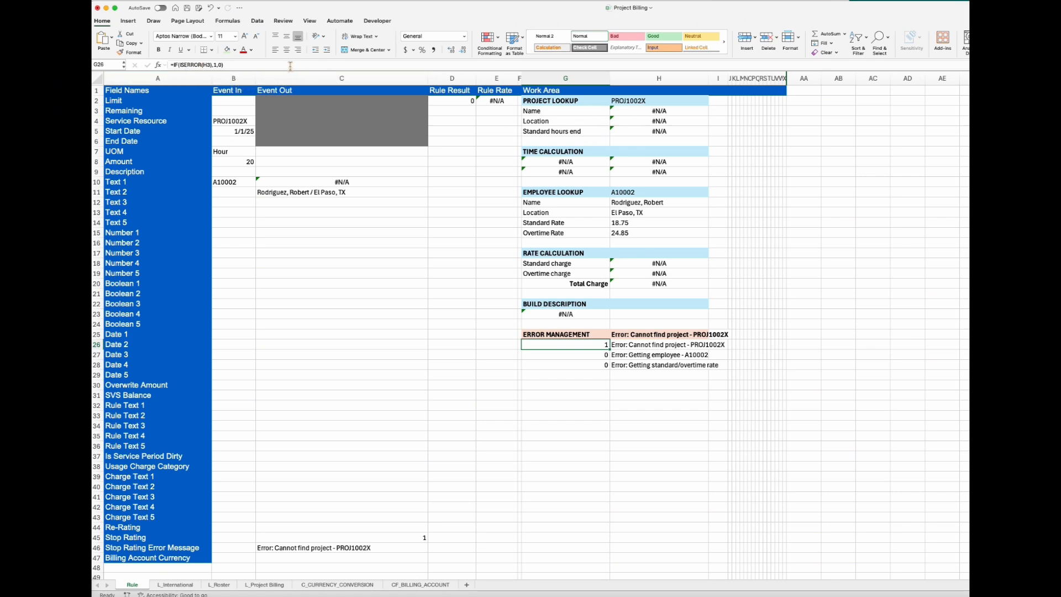
pyautogui.click(222, 66)
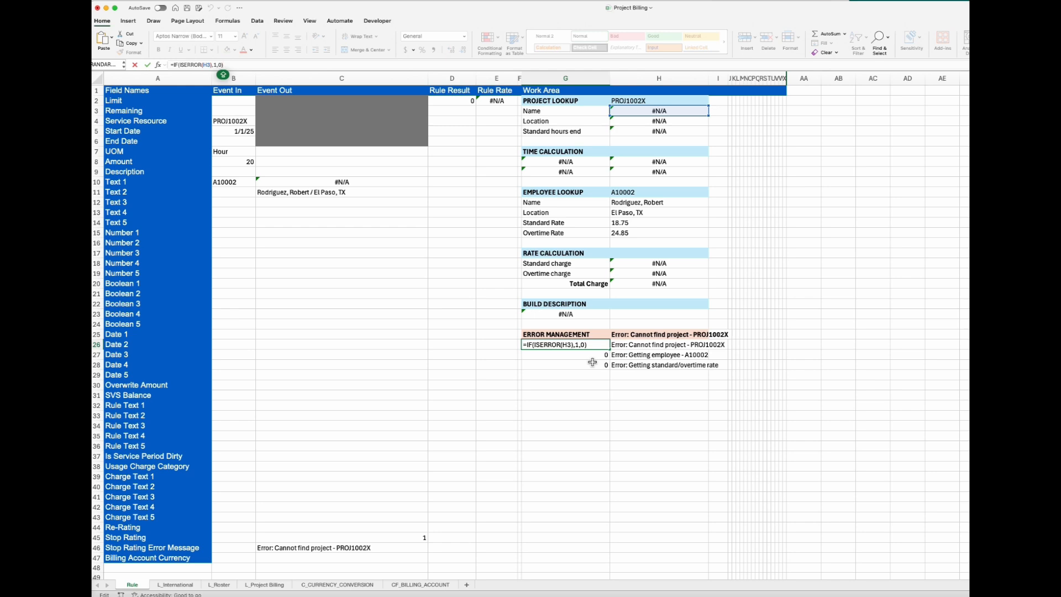
pyautogui.press('Return')
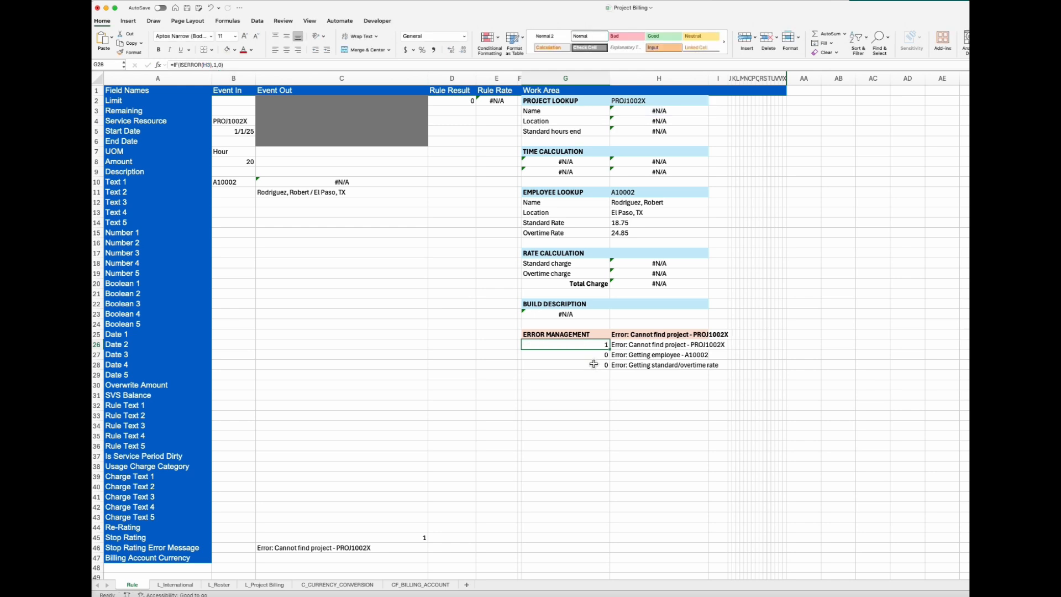
# Step: Correct the Service Resource value in Event In to the valid project code PROJ1002
pyautogui.click(265, 120)
pyautogui.click(239, 122)
pyautogui.click(219, 65)
pyautogui.press('BackSpace')
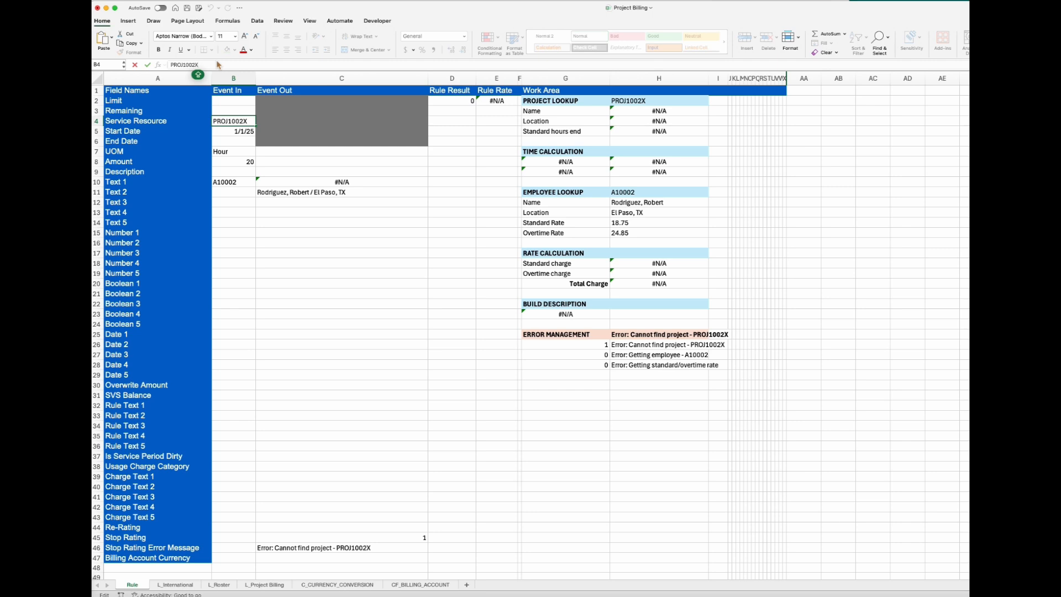
pyautogui.press('Return')
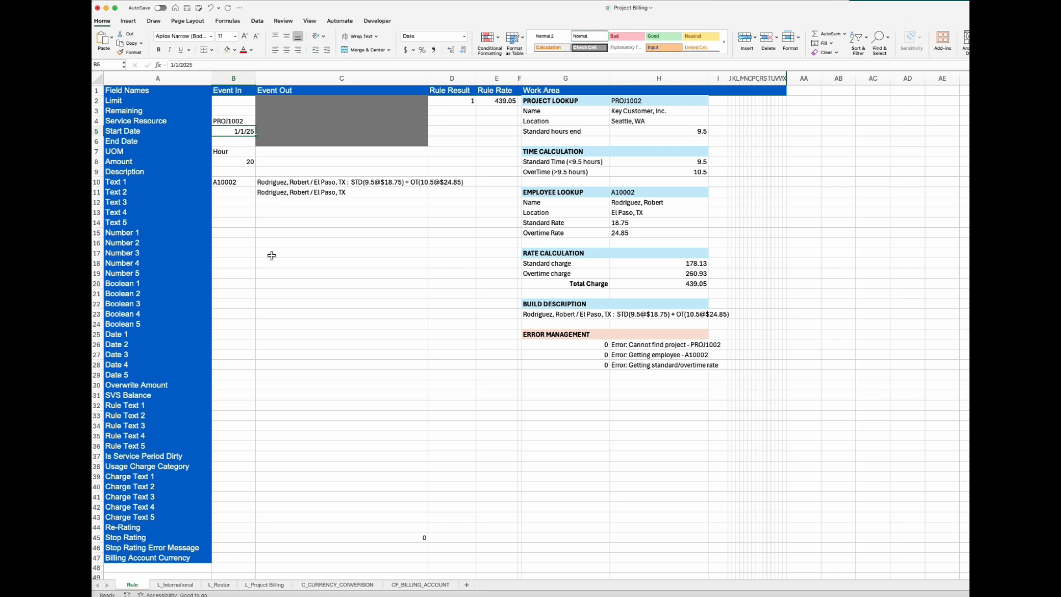
# Step: Link Number 1 and Number 2 in Event Out to the employee's Standard Rate (=H14) and Overtime Rate (=H15)
pyautogui.click(294, 237)
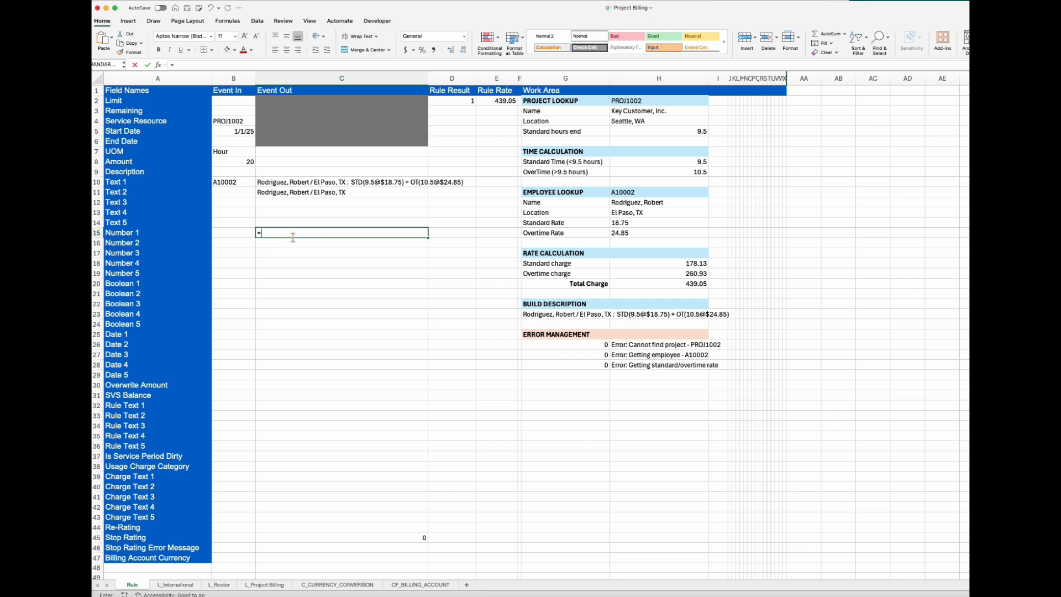
pyautogui.write('=')
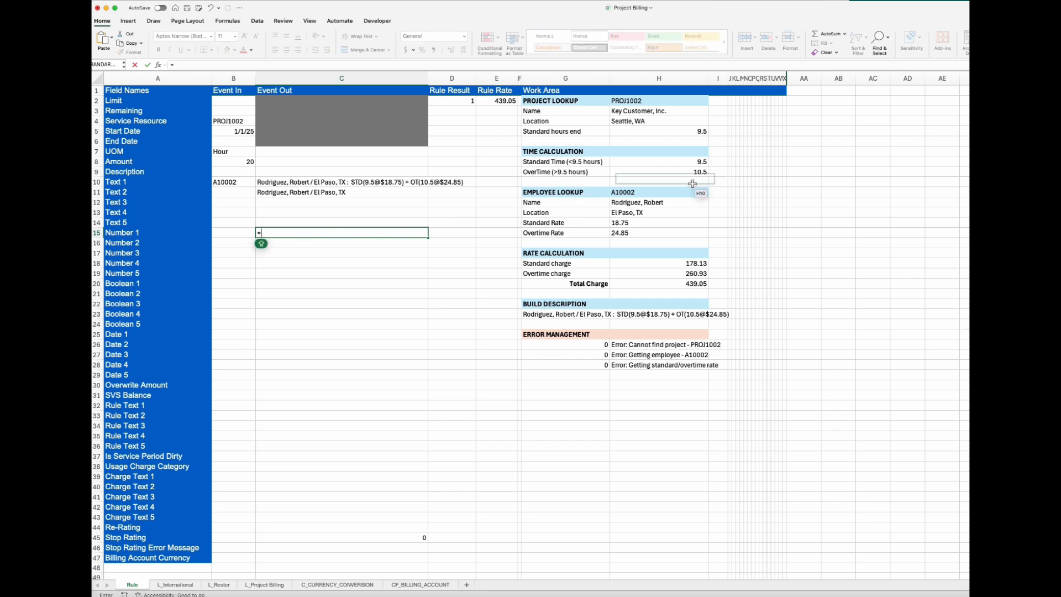
pyautogui.click(653, 224)
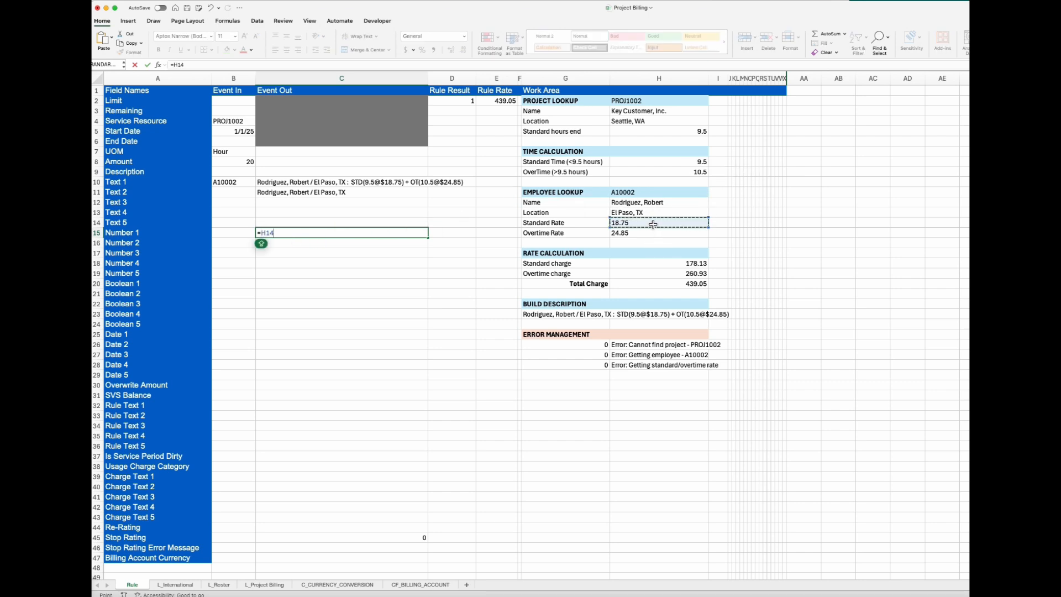
pyautogui.press('Return')
pyautogui.write('=')
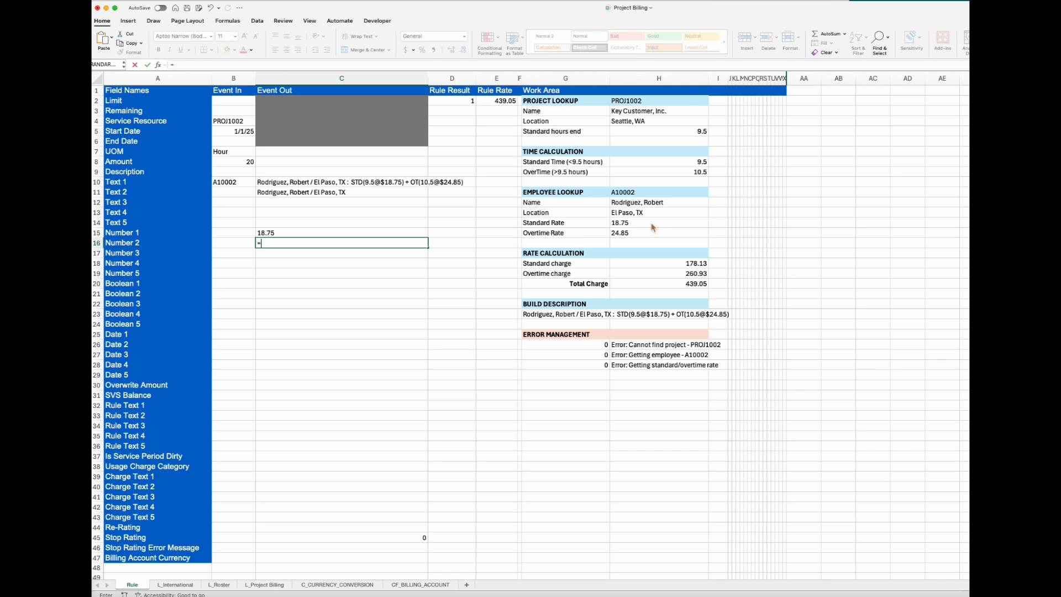
pyautogui.click(627, 237)
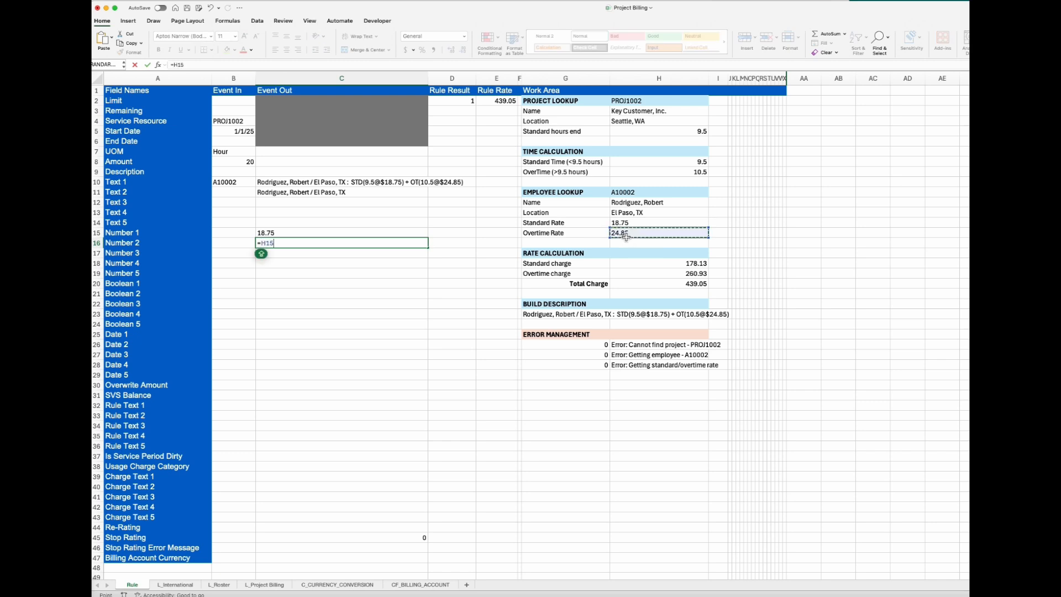
pyautogui.press('Return')
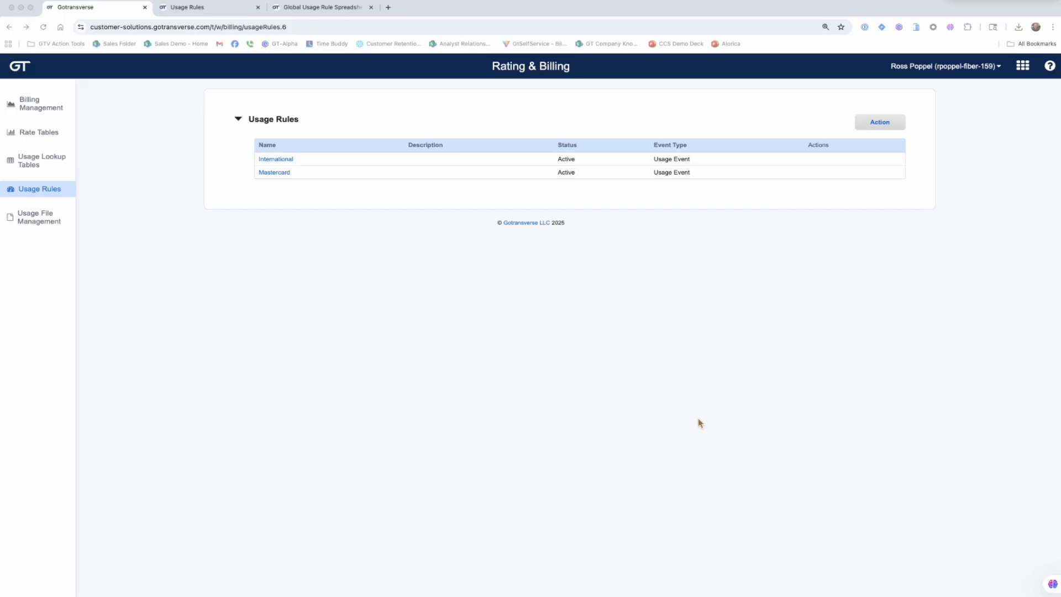
# Step: In Gotransverse Rating & Billing, start a new usage rule named Project Billing and attach the file Project Billing.xlsx from the Desktop
pyautogui.click(884, 124)
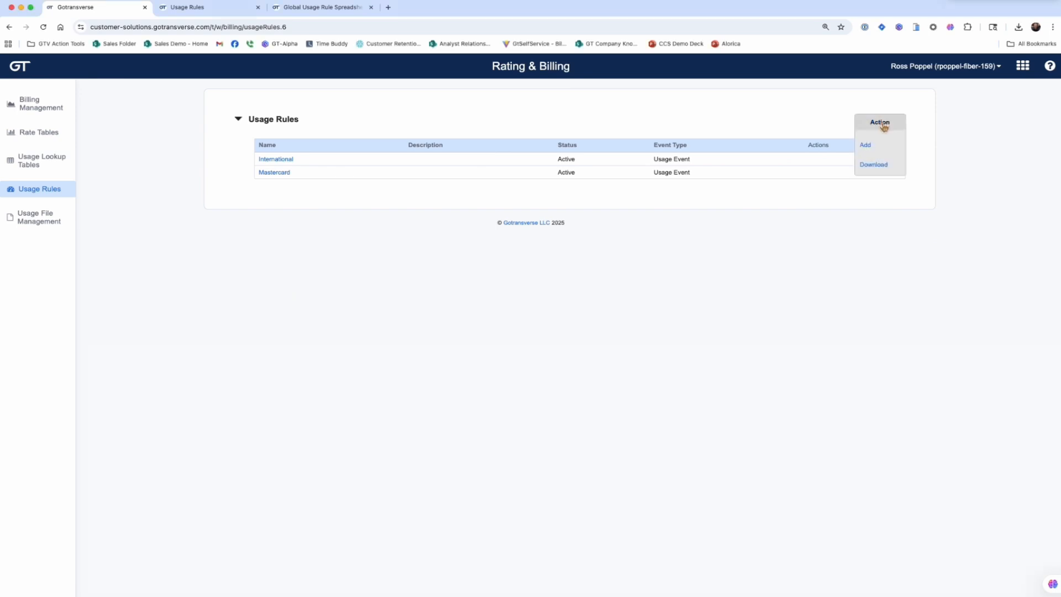
pyautogui.click(867, 147)
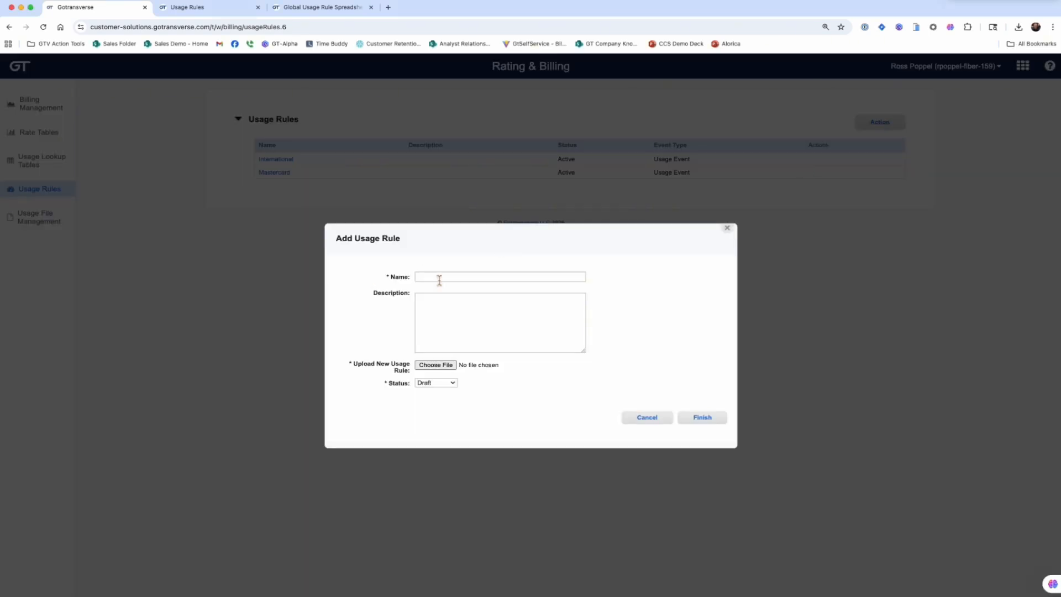
pyautogui.write('Projec')
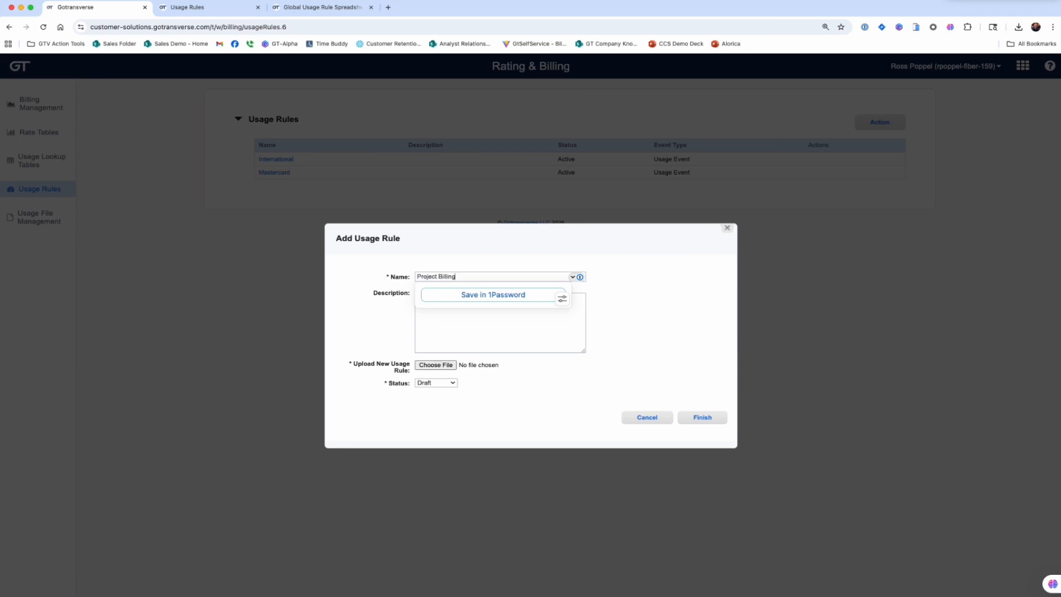
pyautogui.write('t Billing')
pyautogui.click(436, 367)
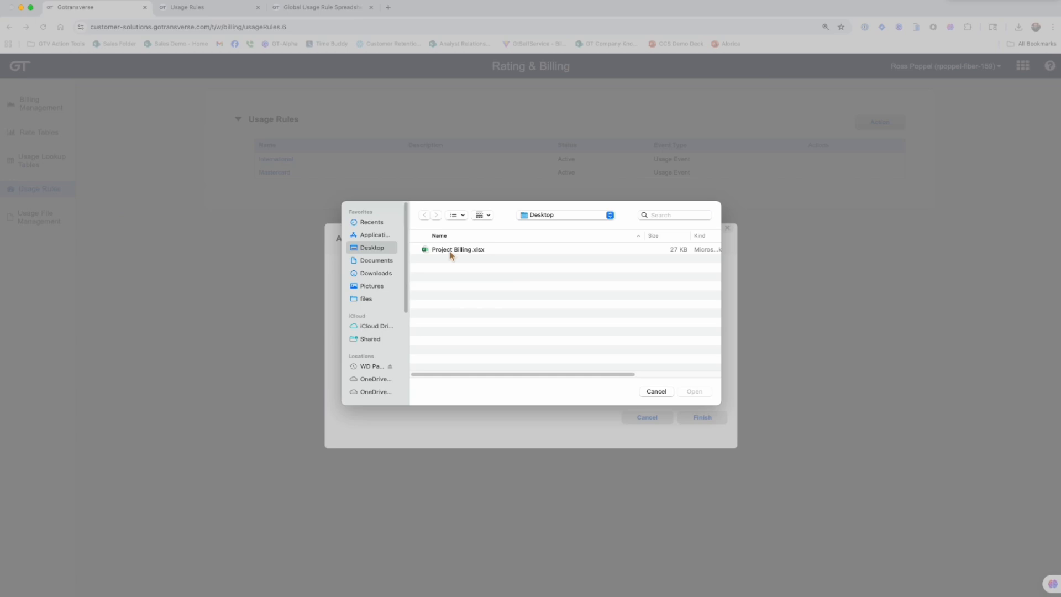
pyautogui.click(451, 253)
pyautogui.click(694, 391)
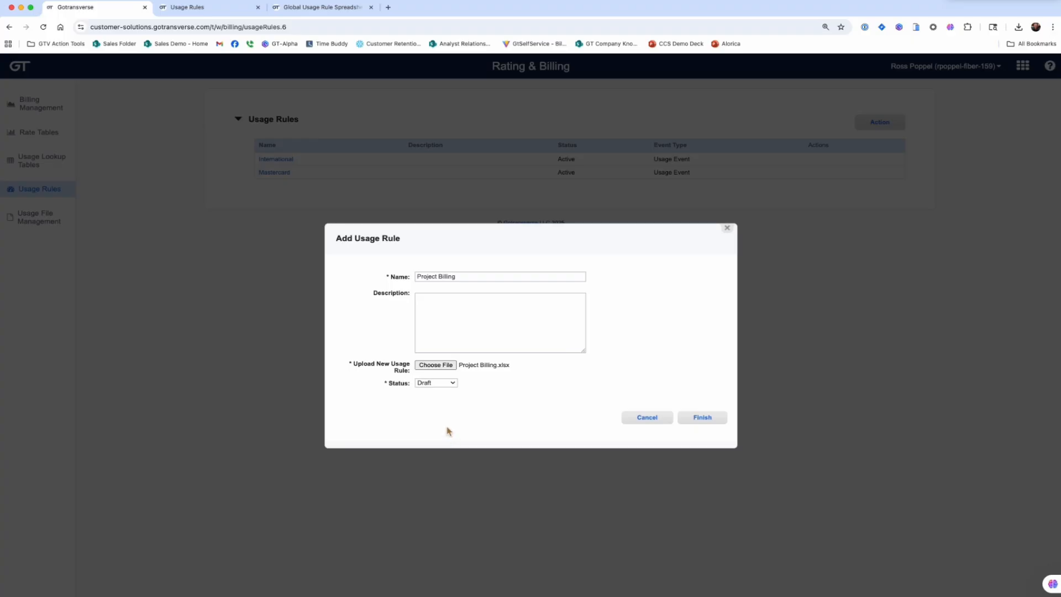
# Step: Set the new usage rule's status to Active and finish adding it
pyautogui.click(430, 383)
pyautogui.click(431, 374)
pyautogui.click(711, 423)
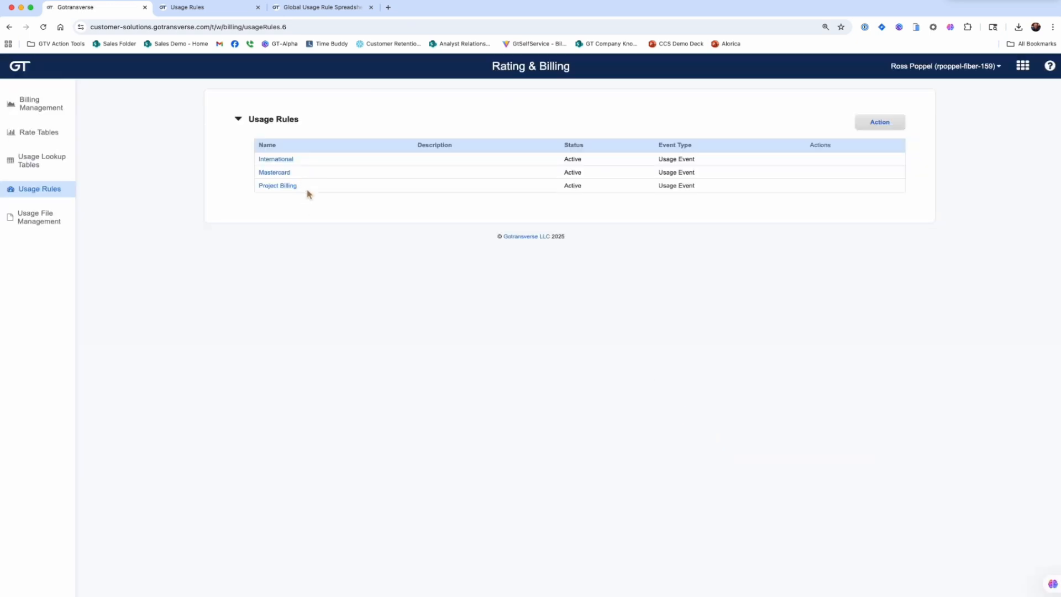
pyautogui.click(567, 191)
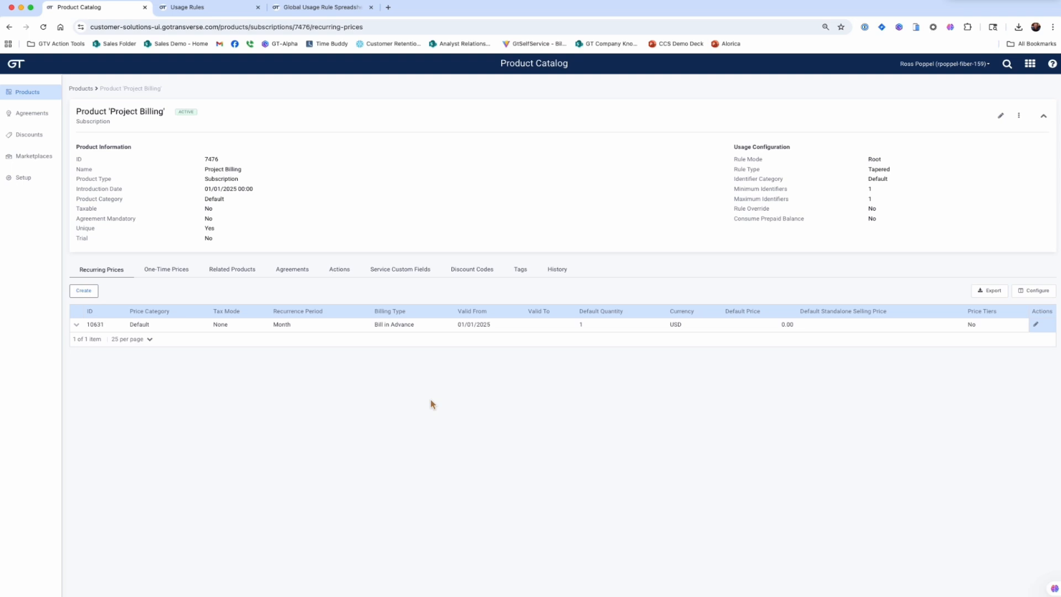
# Step: Start a usage rule named Project Billing on the monthly recurring price of the Project Billing product
pyautogui.click(219, 330)
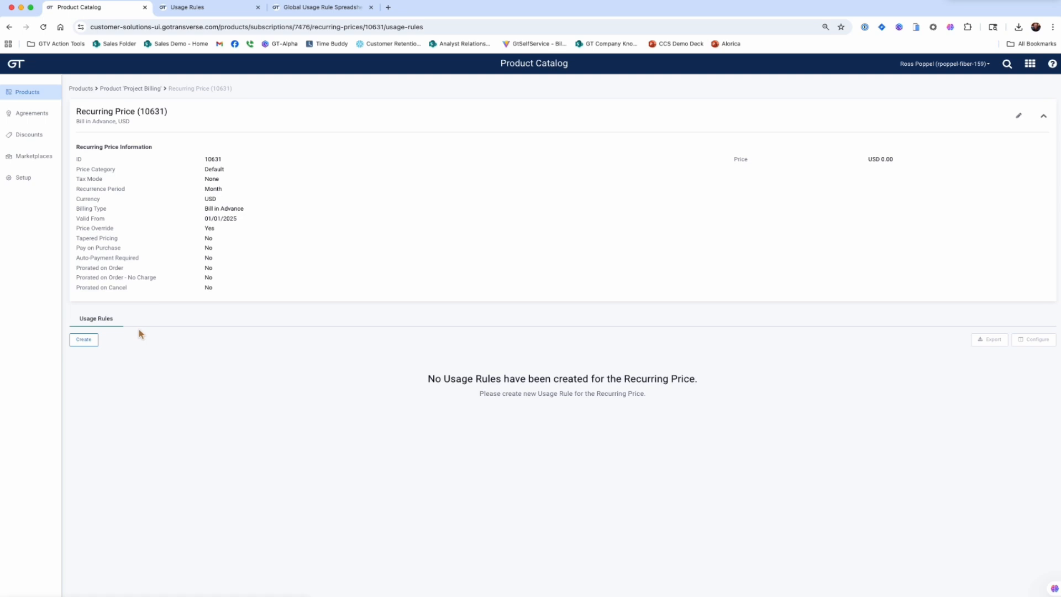
pyautogui.click(73, 343)
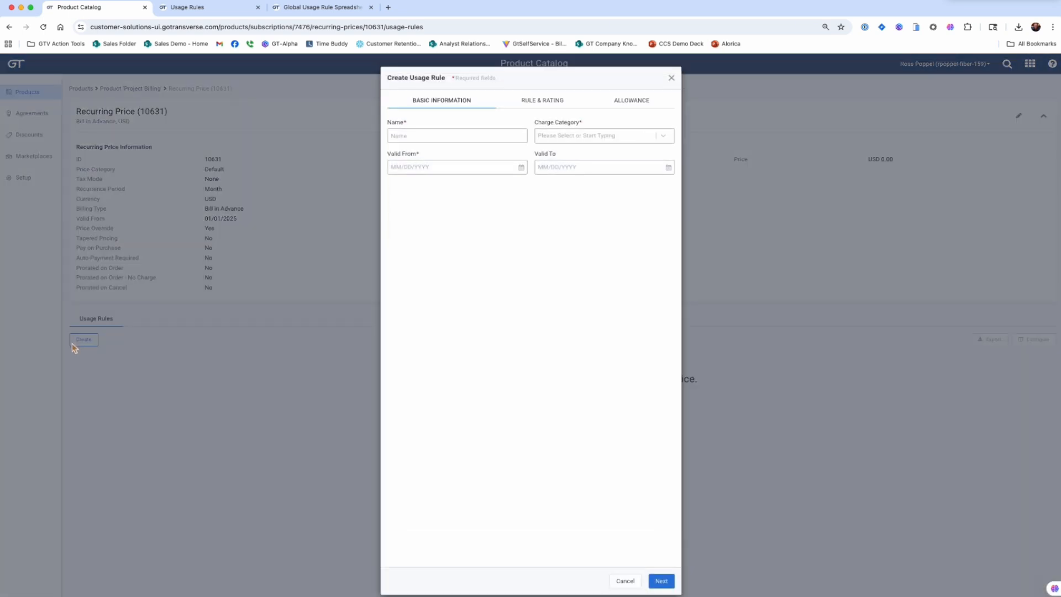
pyautogui.click(407, 137)
pyautogui.write('Project Billing')
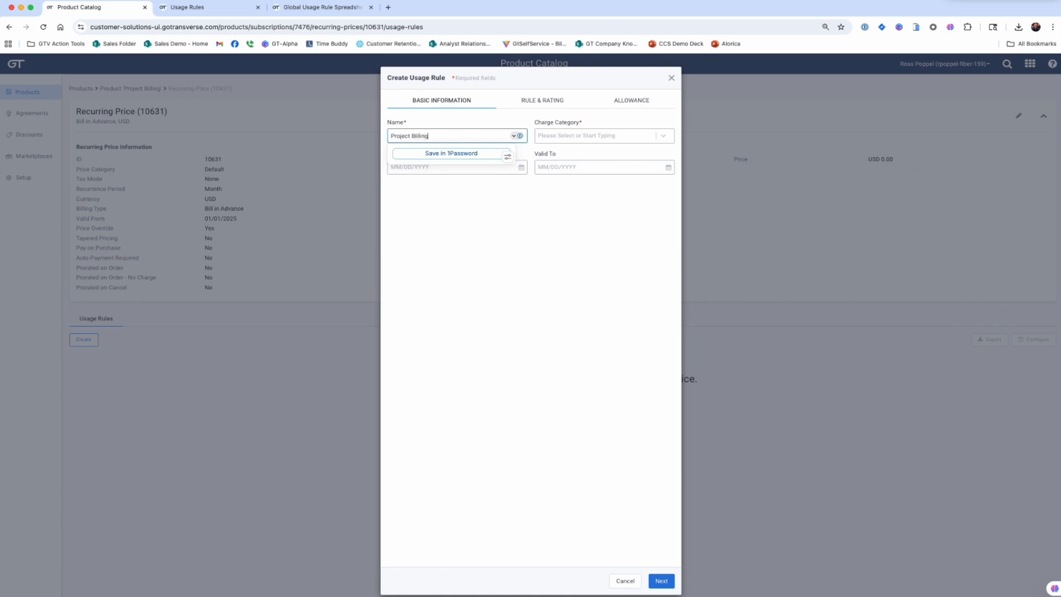
# Step: Assign the Usage Charge category and a valid-from date of 01/01/2025 to the rule, and continue to its rule and rating settings
pyautogui.click(566, 138)
pyautogui.click(560, 173)
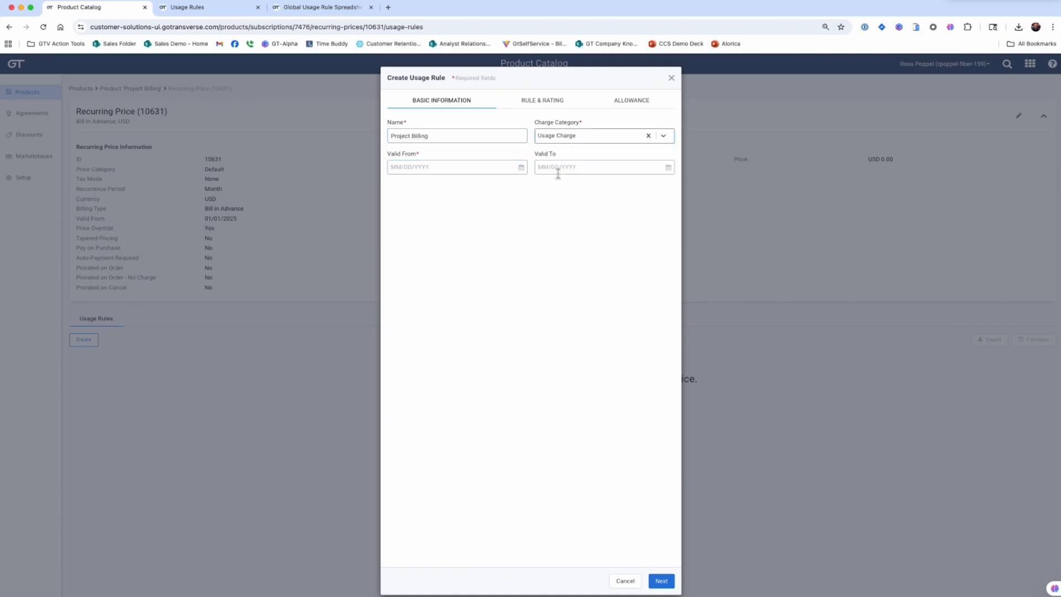
pyautogui.click(410, 168)
pyautogui.write('01/01/2025')
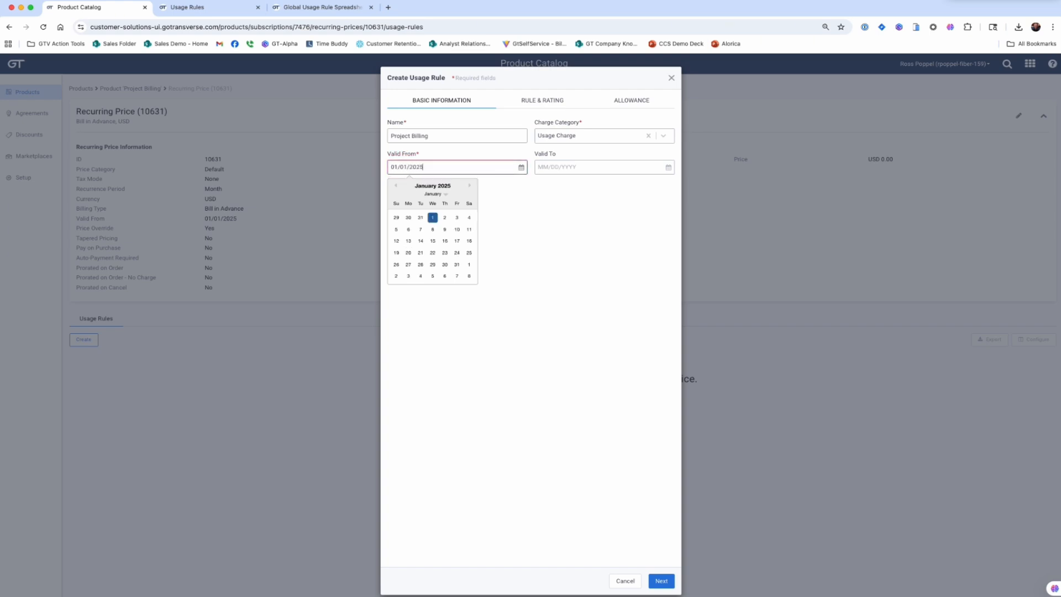
pyautogui.click(663, 582)
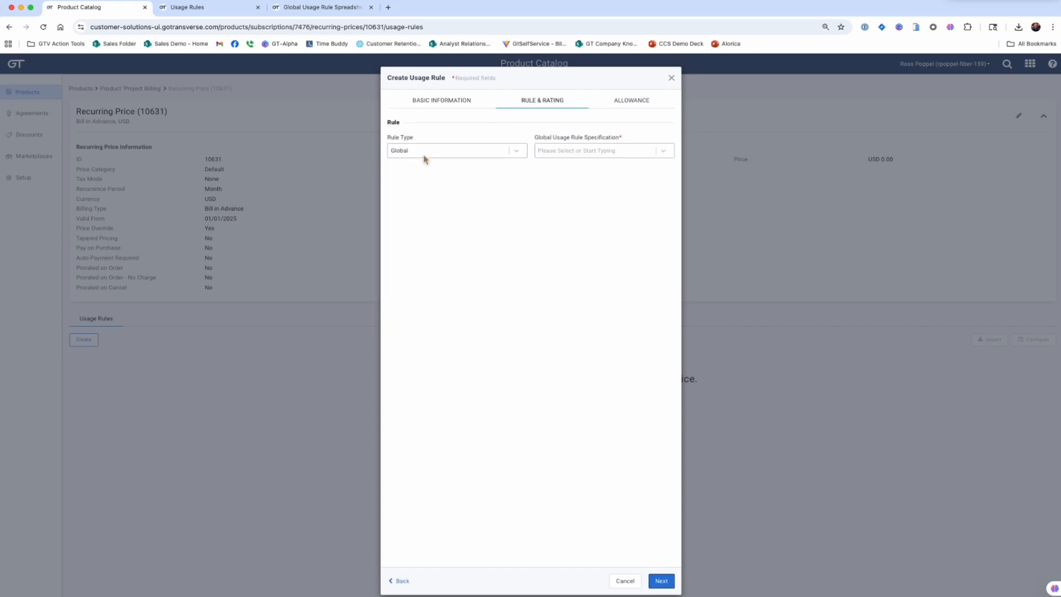
# Step: Choose Project Billing as the global usage rule specification and continue to the allowance settings
pyautogui.click(579, 152)
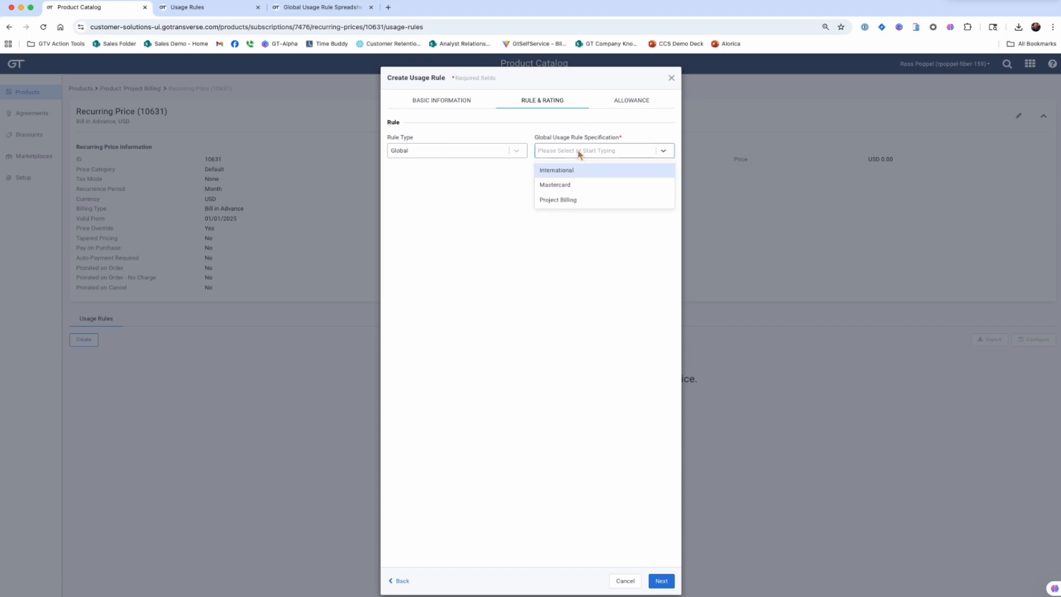
pyautogui.click(565, 201)
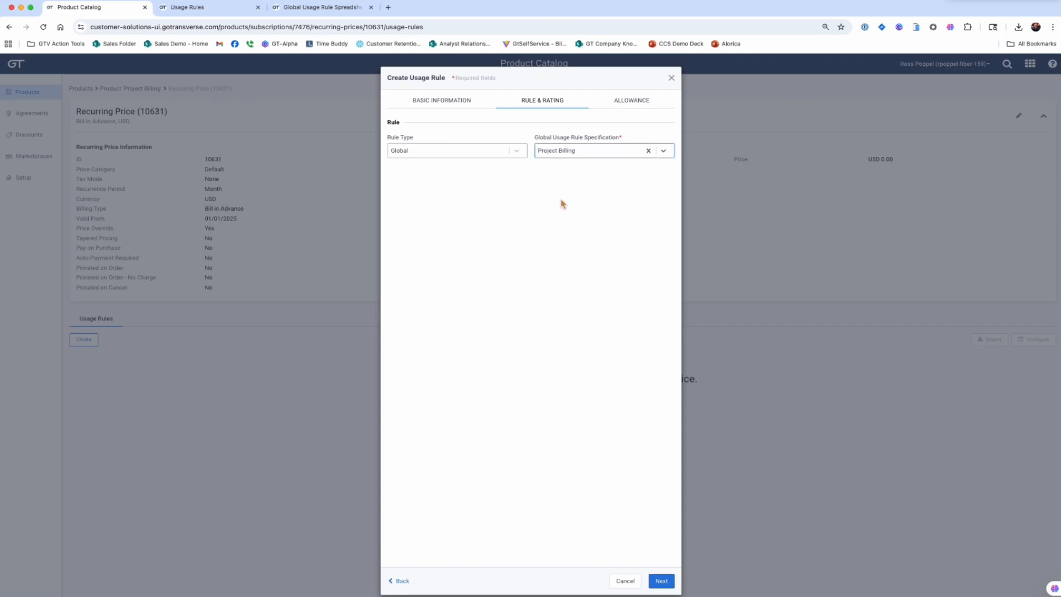
pyautogui.click(666, 581)
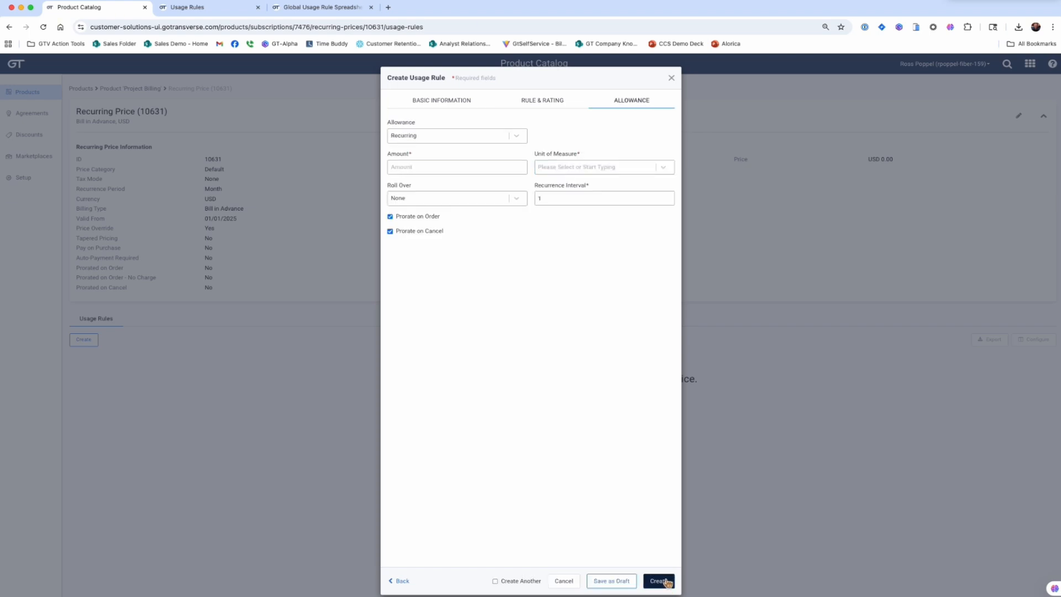
# Step: Set the allowance to Unlimited with Hour as the unit of measure and create the usage rule
pyautogui.click(433, 137)
pyautogui.click(410, 186)
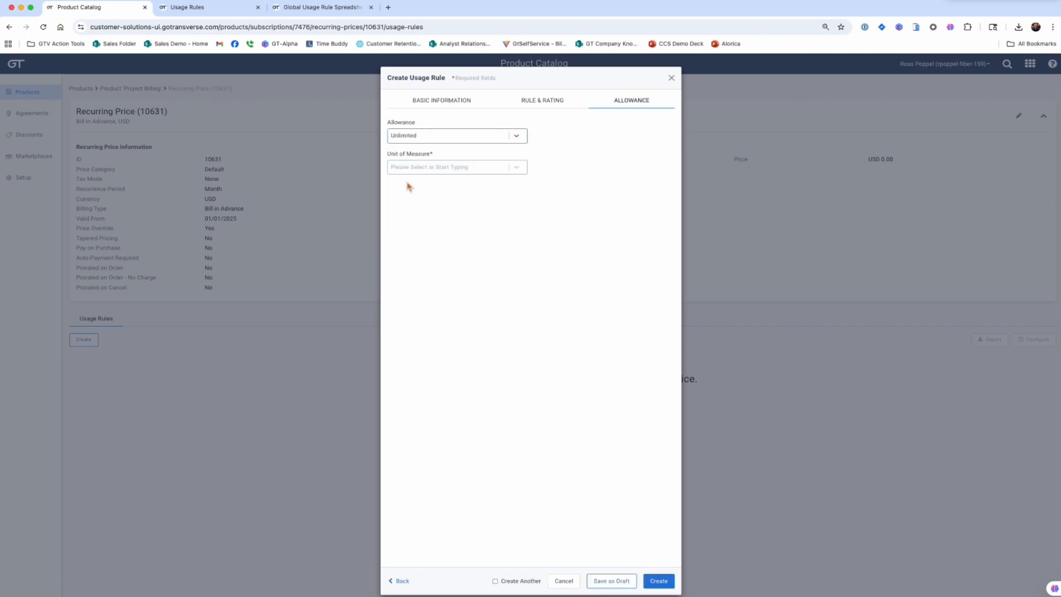
pyautogui.click(407, 167)
pyautogui.write('hour')
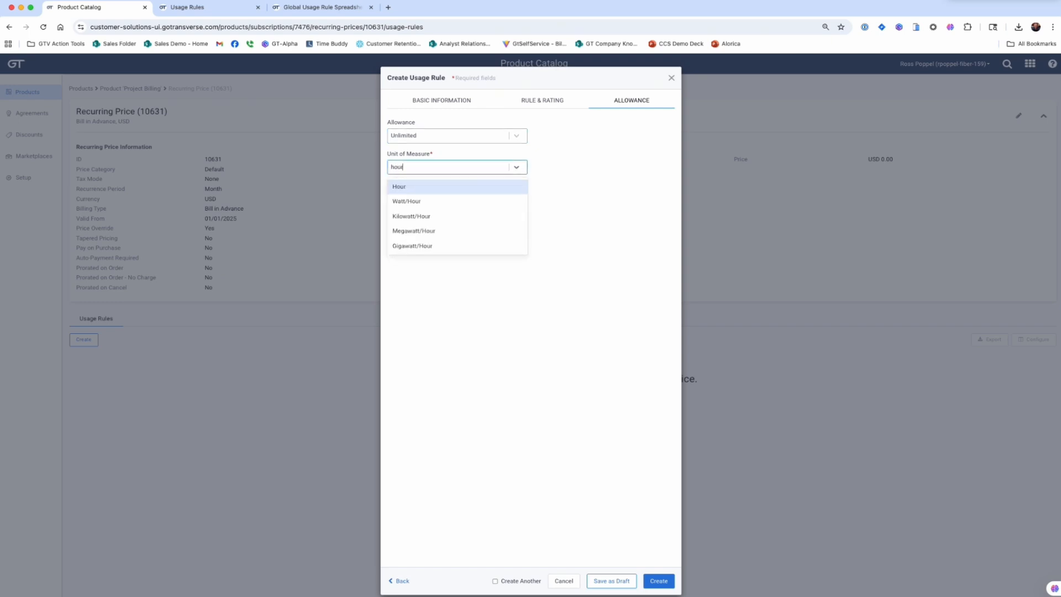
pyautogui.click(409, 191)
pyautogui.click(661, 581)
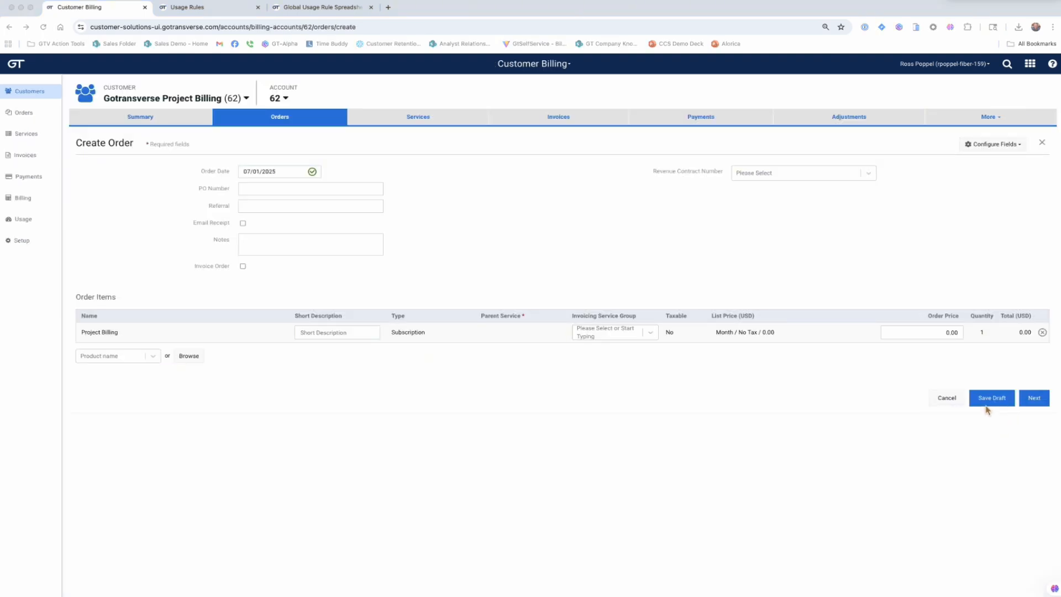
# Step: Save the customer's Project Billing order as a draft and open the service resource configuration of its order item
pyautogui.click(987, 400)
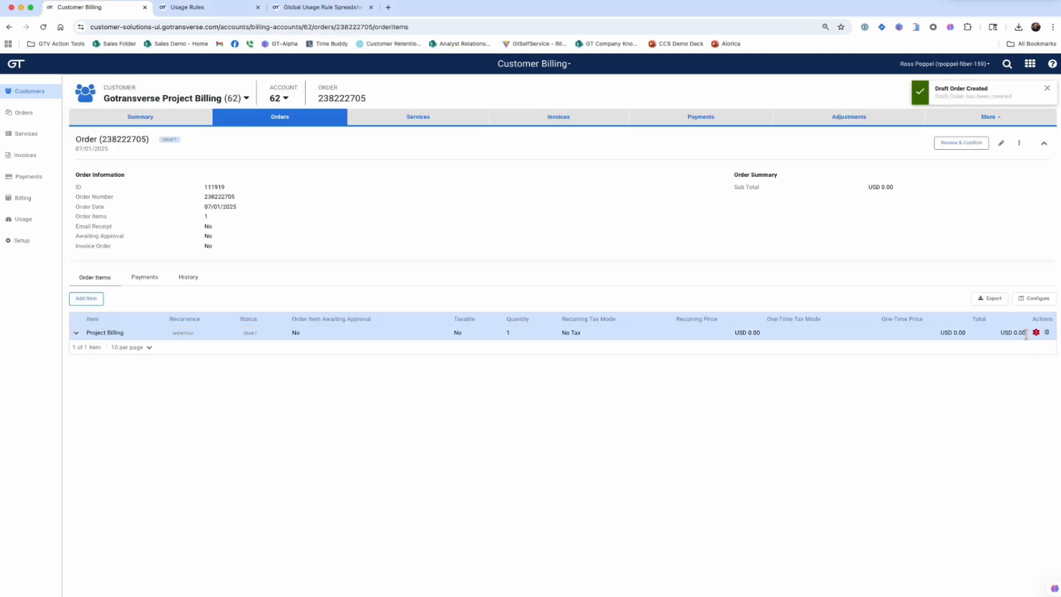
pyautogui.click(1037, 332)
pyautogui.click(984, 304)
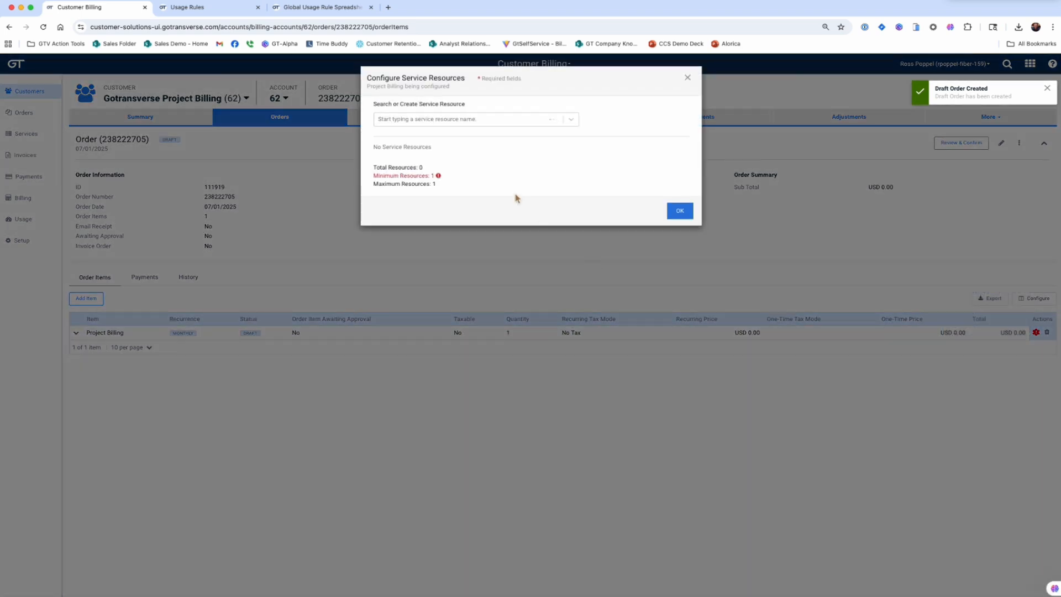
# Step: Create the service resource PROJ10005 for the Project Billing order item, and review and place the order
pyautogui.click(418, 126)
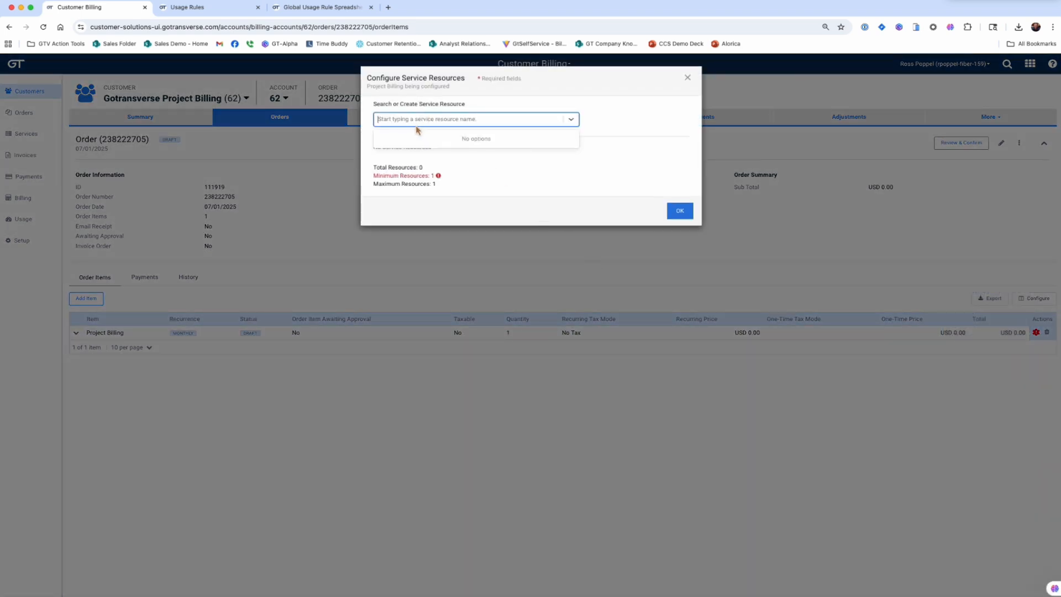
pyautogui.write('PROJ')
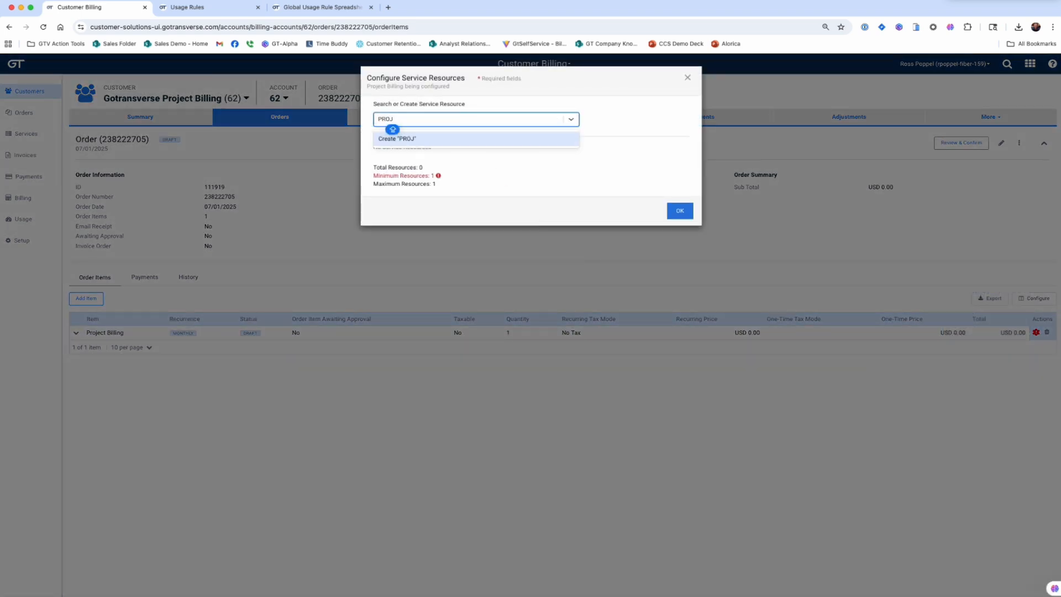
pyautogui.write('10005')
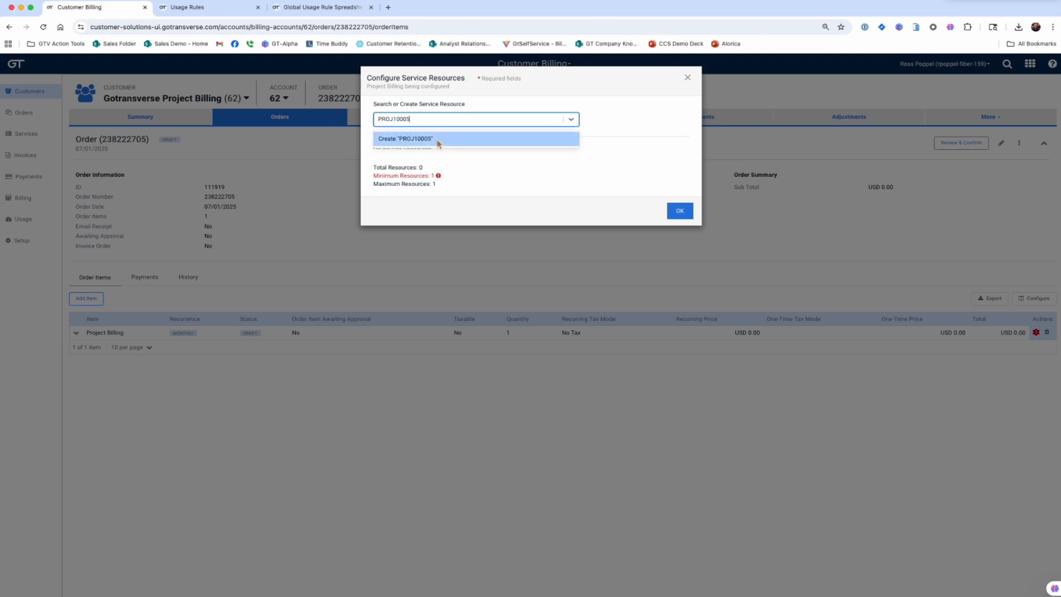
pyautogui.click(438, 144)
pyautogui.click(677, 232)
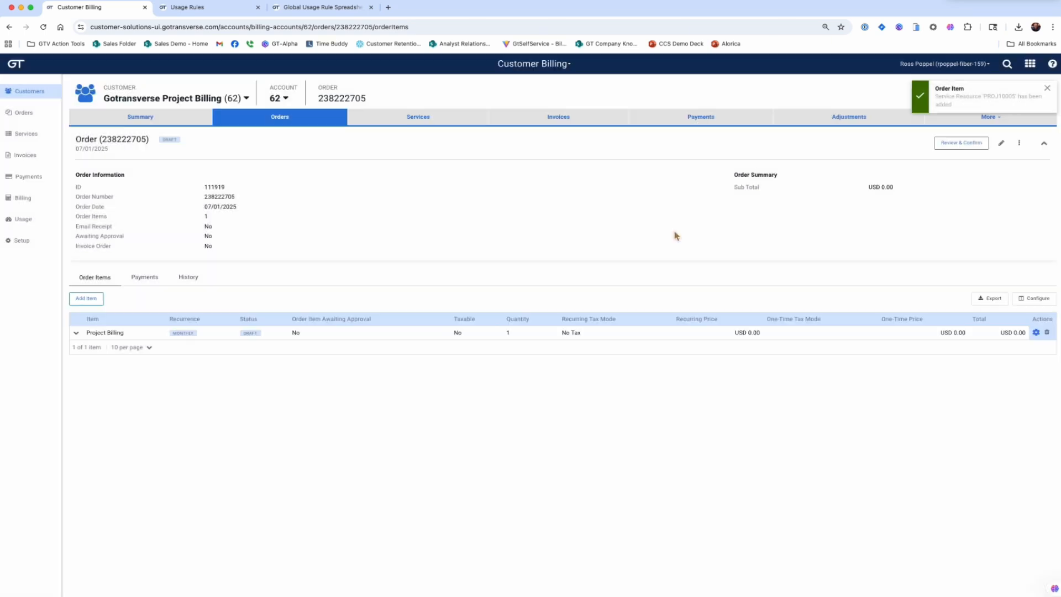
pyautogui.click(962, 143)
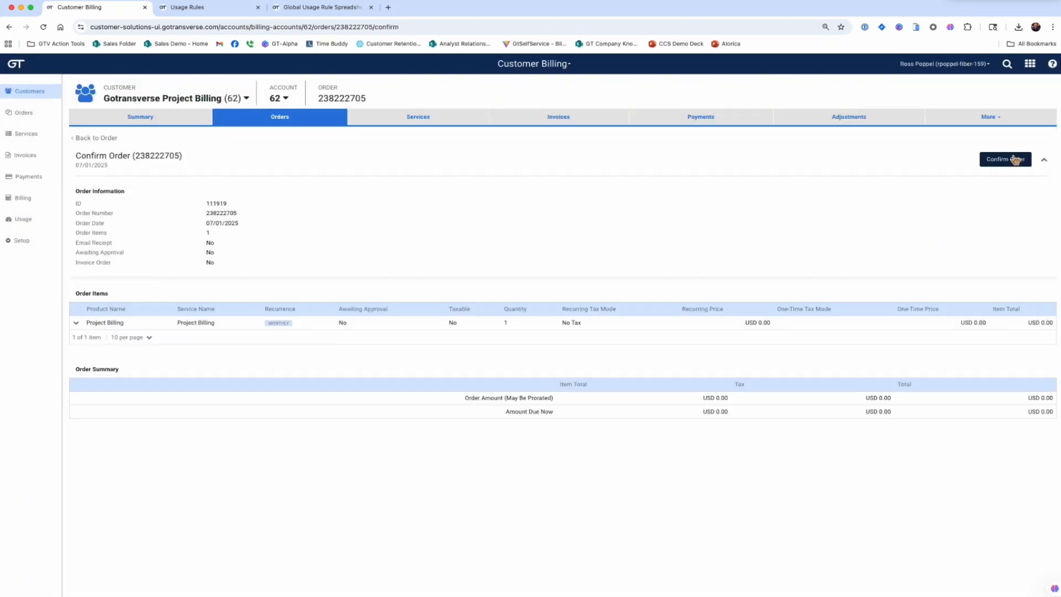
pyautogui.click(1015, 159)
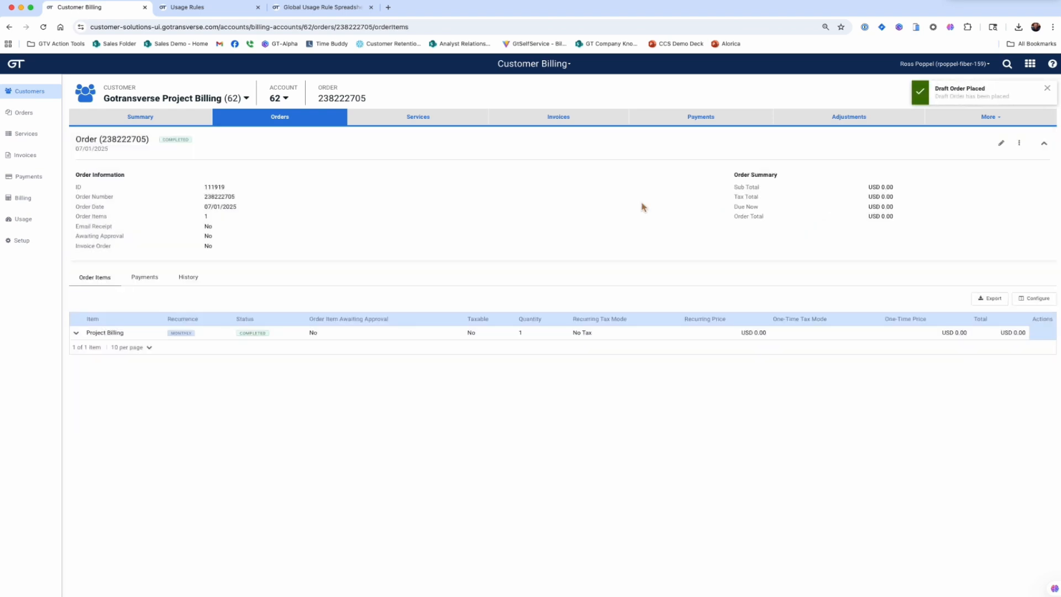
# Step: Look at the customer's services, and start a new usage event for service resource identifier PROJ10005
pyautogui.click(405, 122)
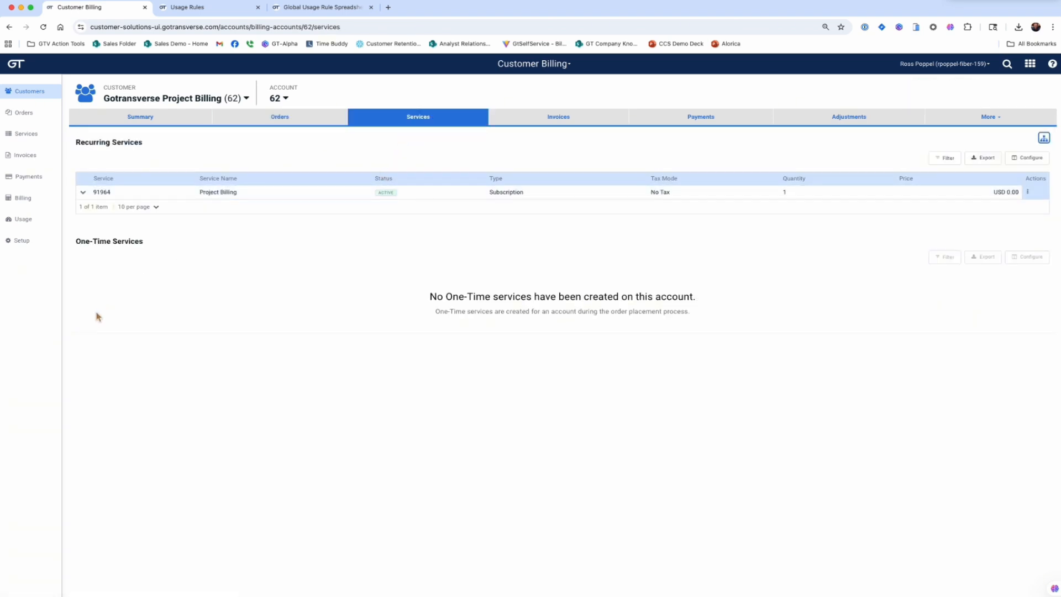
pyautogui.click(30, 223)
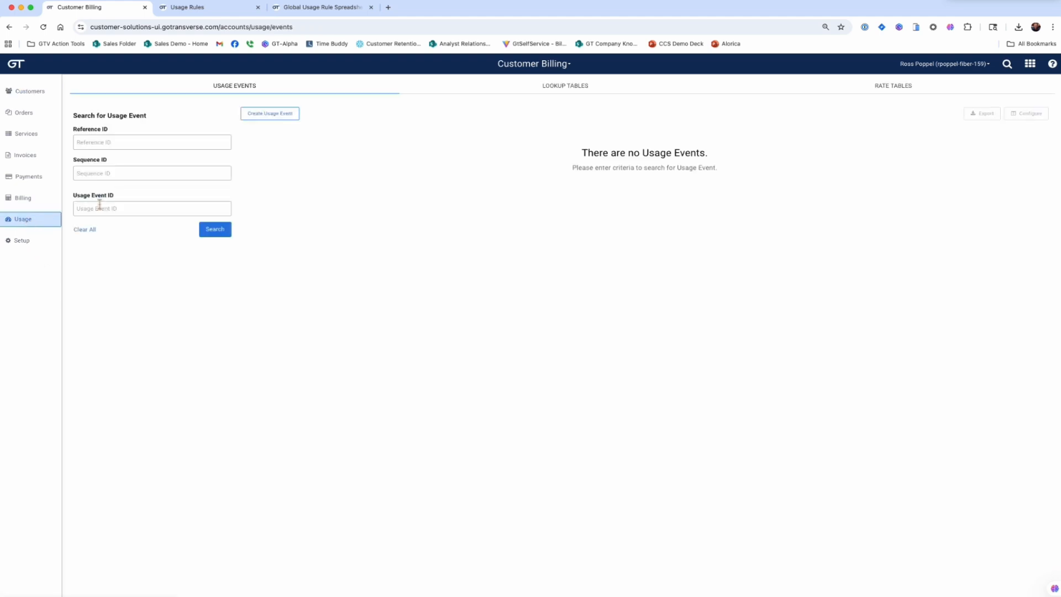
pyautogui.click(276, 113)
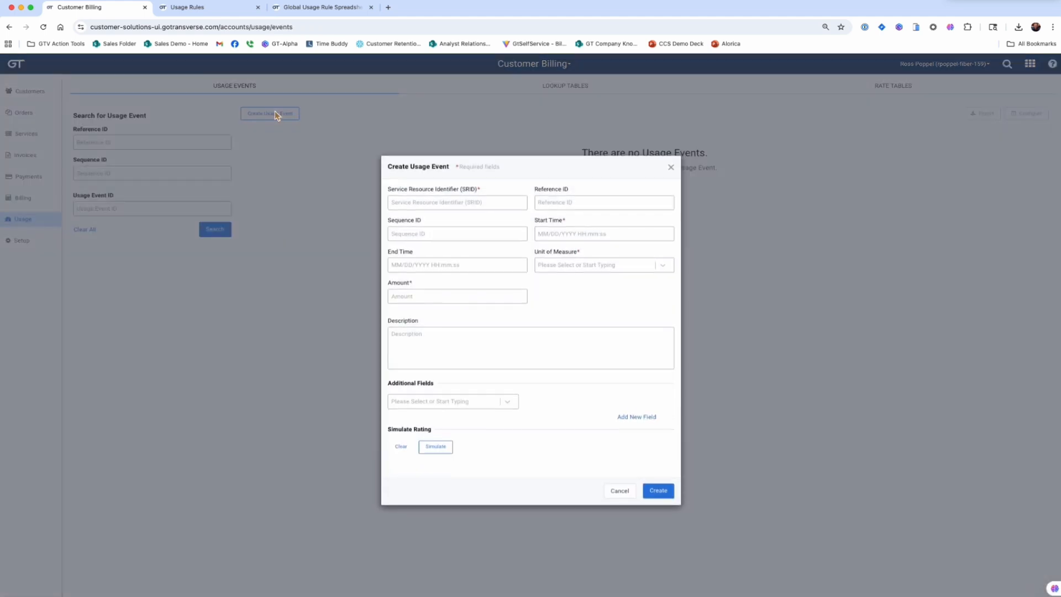
pyautogui.click(418, 203)
pyautogui.write('PRO')
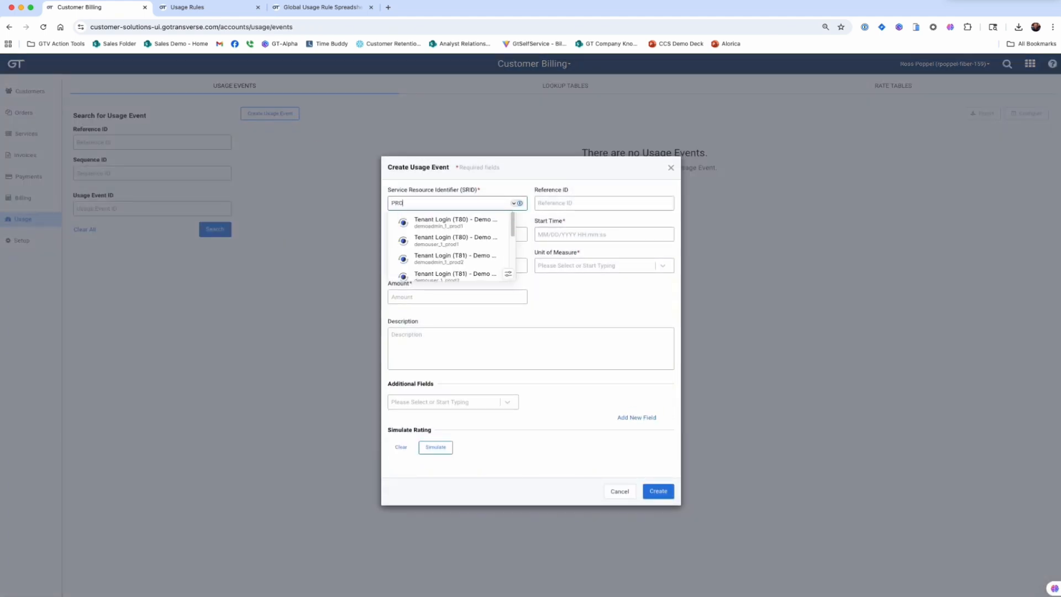
pyautogui.write('J10005')
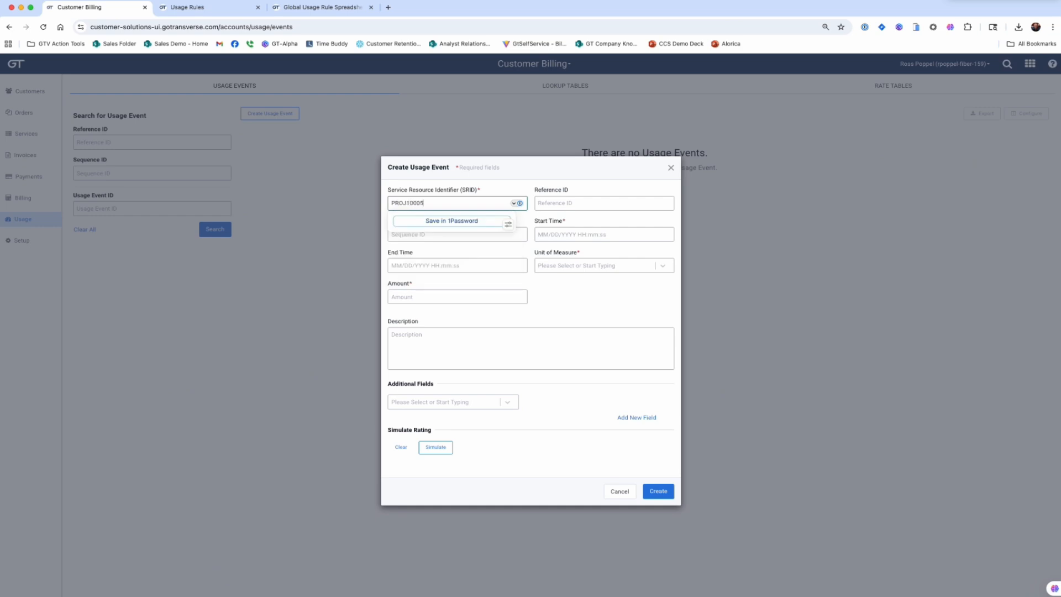
pyautogui.press('Tab')
pyautogui.press('Tab')
pyautogui.press('Tab')
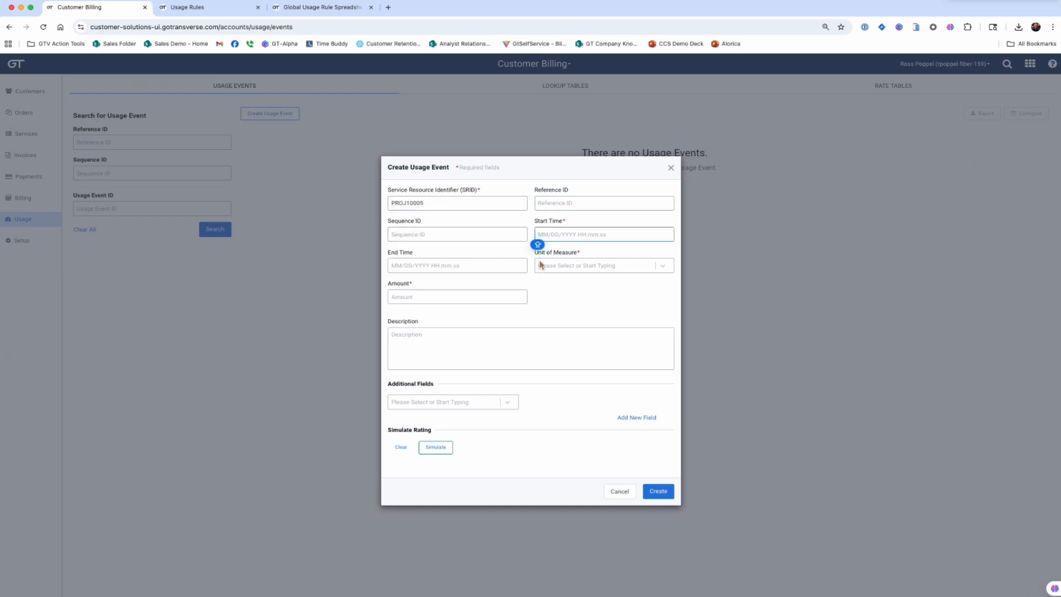
# Step: Set the usage event's start time to 08/01/2025 00:00:00, unit of measure to Hour and amount to 11, and simulate its rating
pyautogui.write('08/01/2025 00:00:00')
pyautogui.click(539, 268)
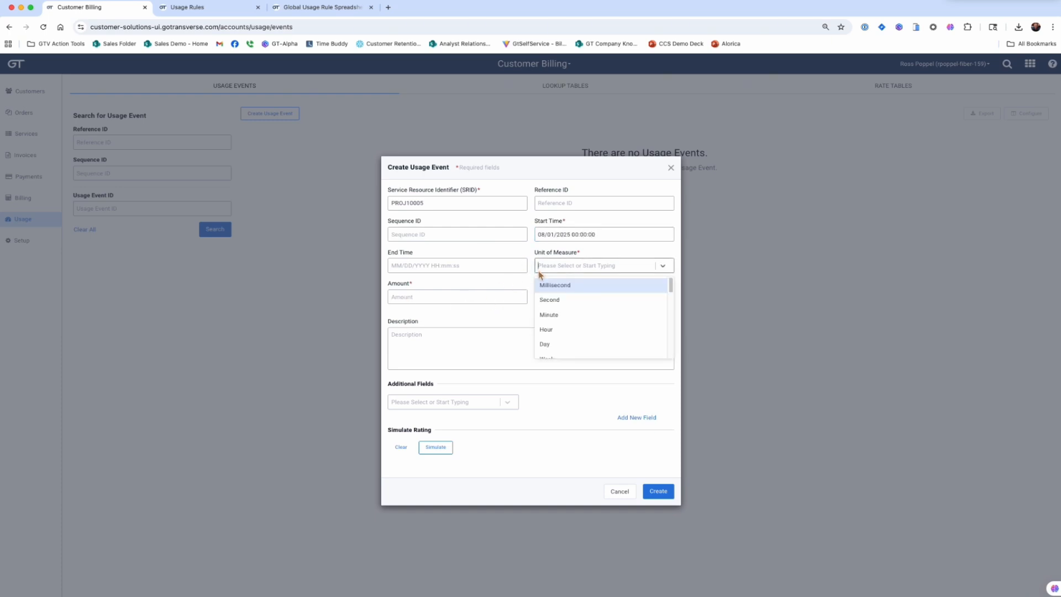
pyautogui.write('HOUR')
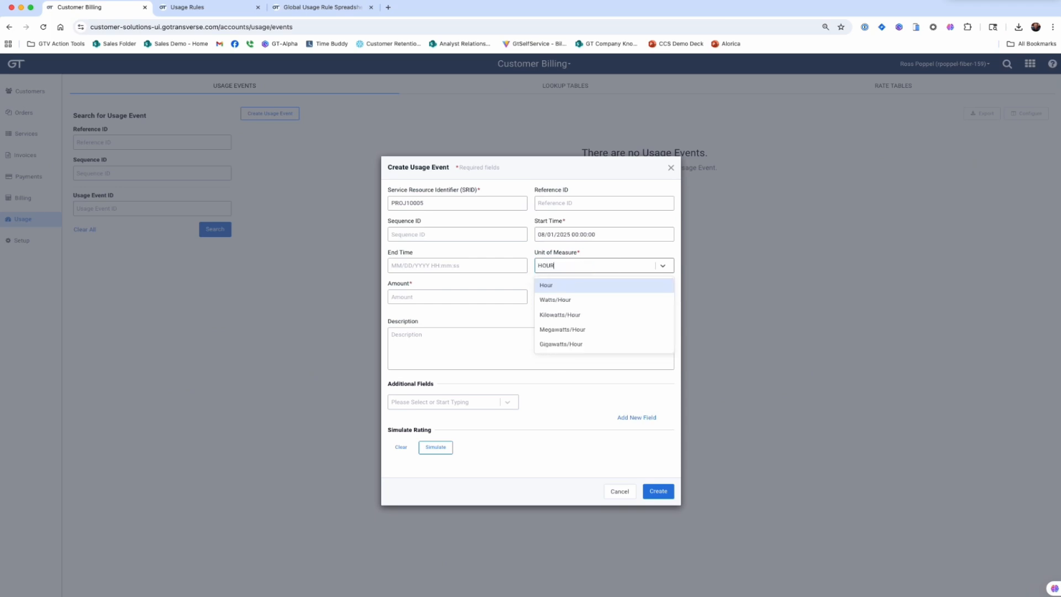
pyautogui.click(545, 288)
pyautogui.click(440, 303)
pyautogui.write('11')
pyautogui.click(443, 354)
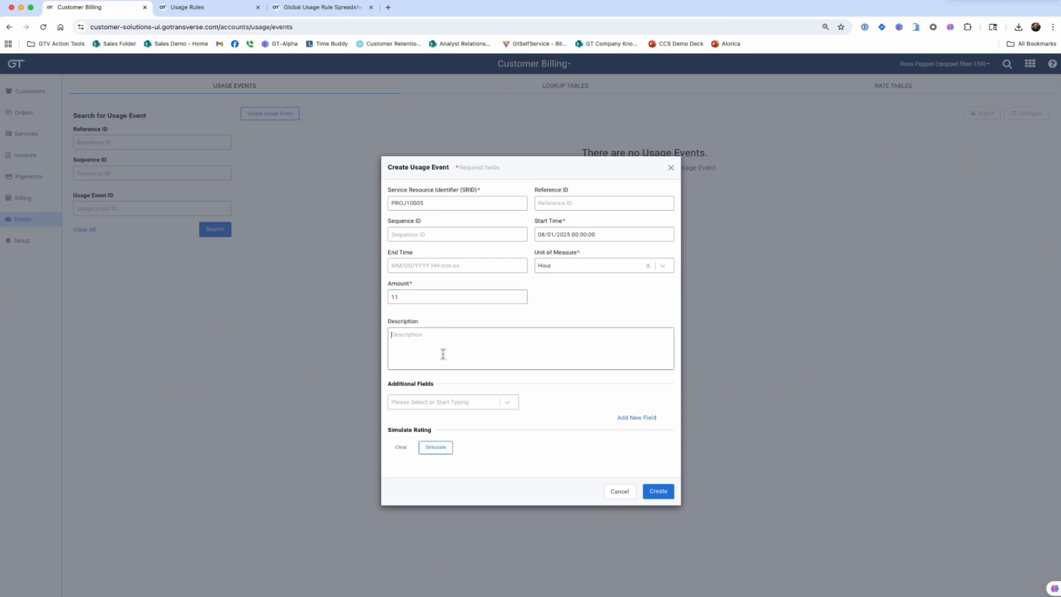
pyautogui.click(439, 452)
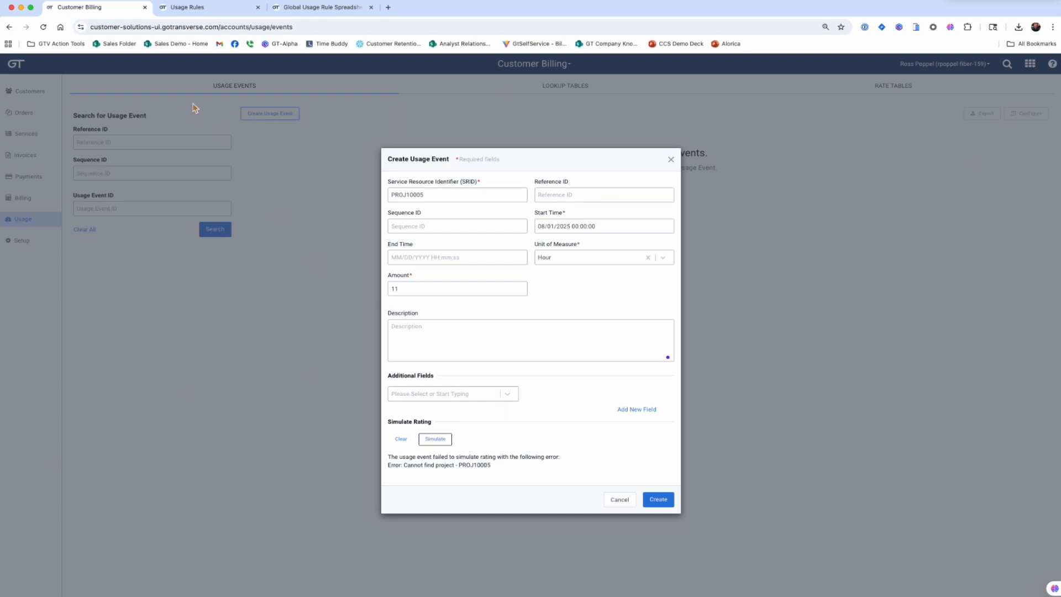
# Step: Duplicate the current browser page and open the Project Billing usage lookup table under Rating & Billing in the copy
pyautogui.rightClick(111, 11)
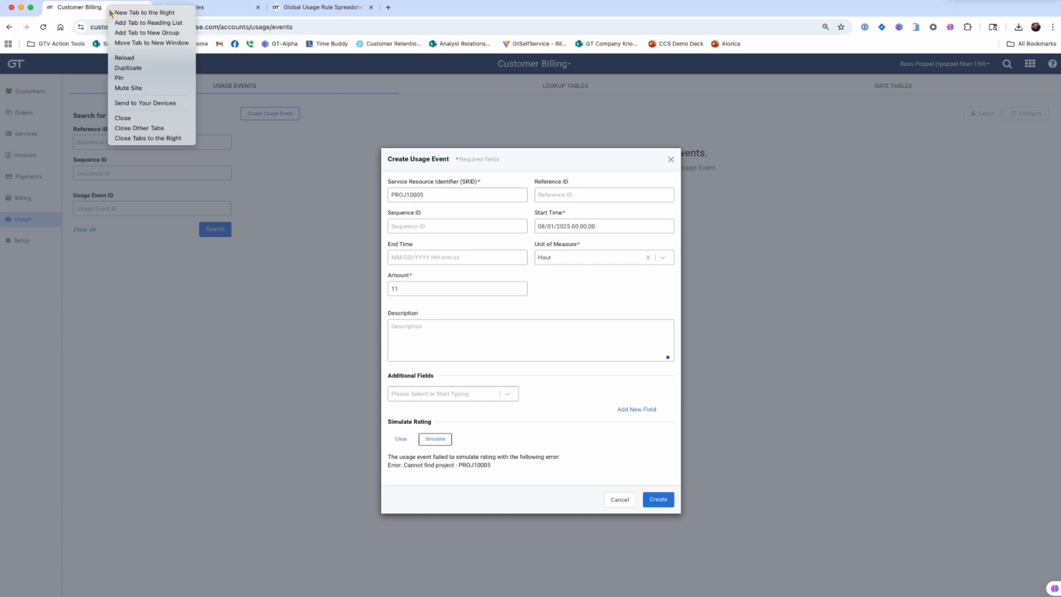
pyautogui.click(127, 72)
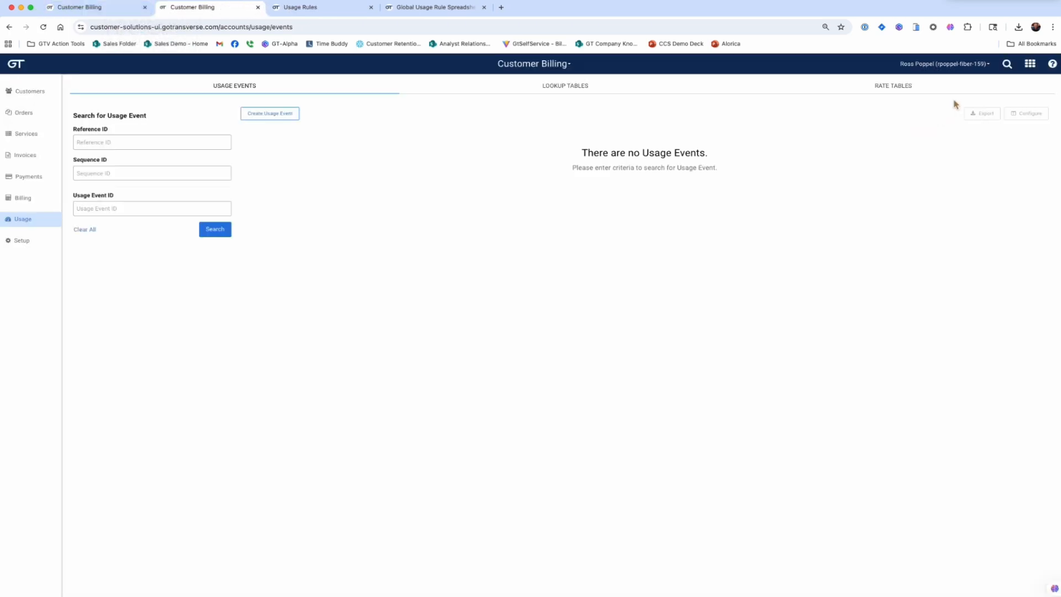
pyautogui.click(1029, 63)
pyautogui.click(1034, 131)
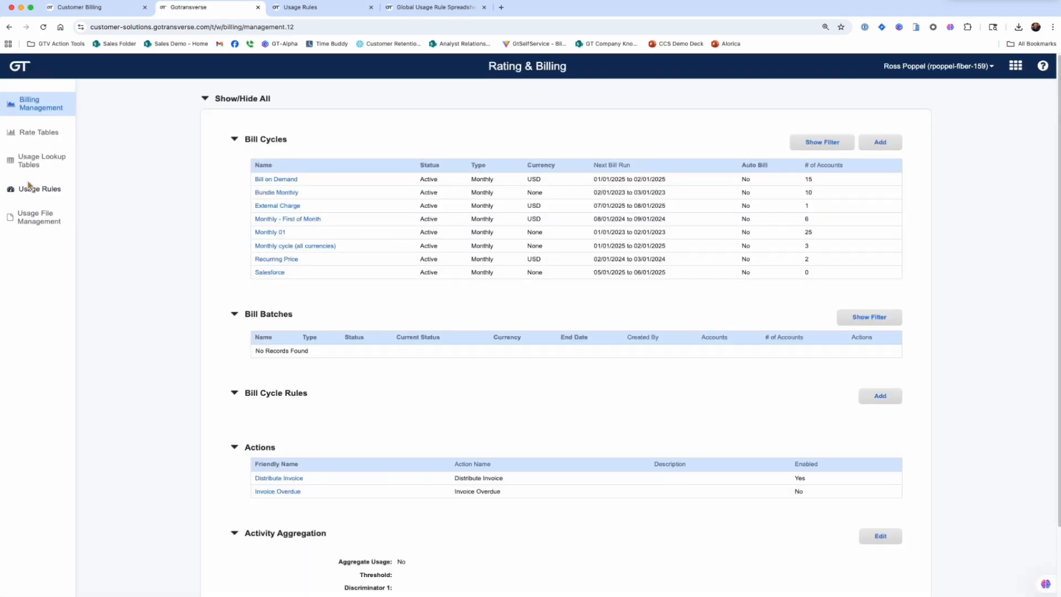
pyautogui.click(36, 161)
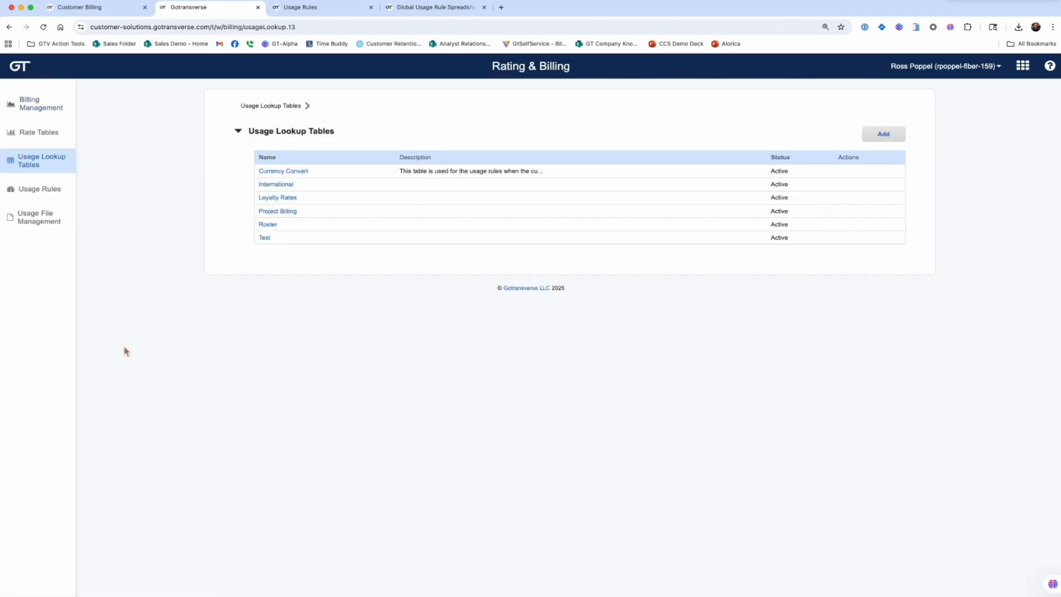
pyautogui.click(278, 216)
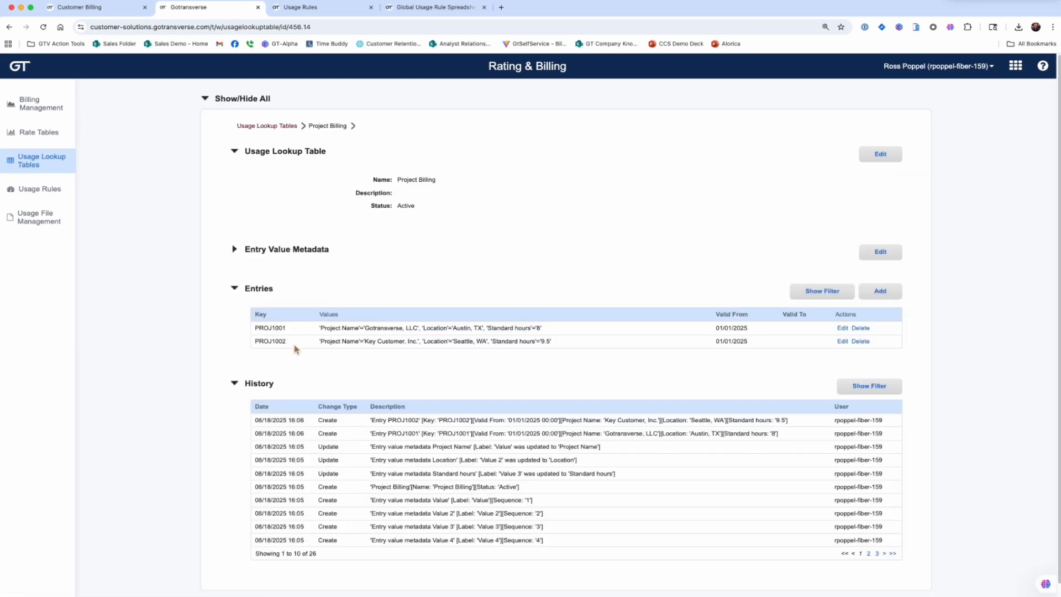
# Step: Add lookup entry PROJ10005 with project name GT Implementation, location Austin, TX, standard hours 9 and valid from 07/01/2025
pyautogui.click(890, 297)
pyautogui.write('pr')
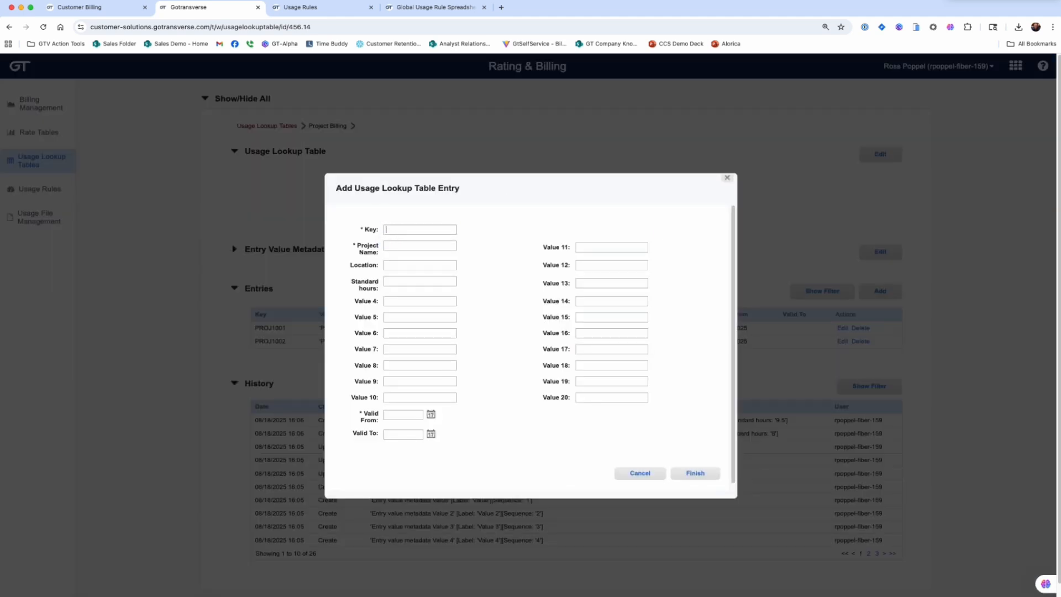
pyautogui.write('PROJ10005')
pyautogui.press('Tab')
pyautogui.write('GT Implementatio')
pyautogui.write('Au')
pyautogui.write('stin, TX')
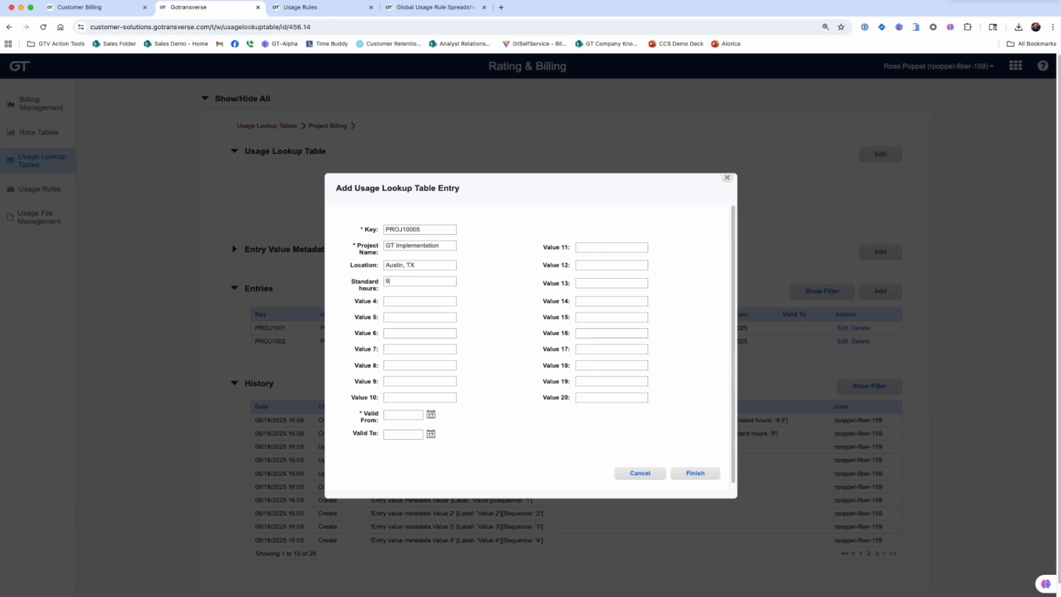
pyautogui.click(389, 418)
pyautogui.write('07/01/2025')
pyautogui.click(697, 475)
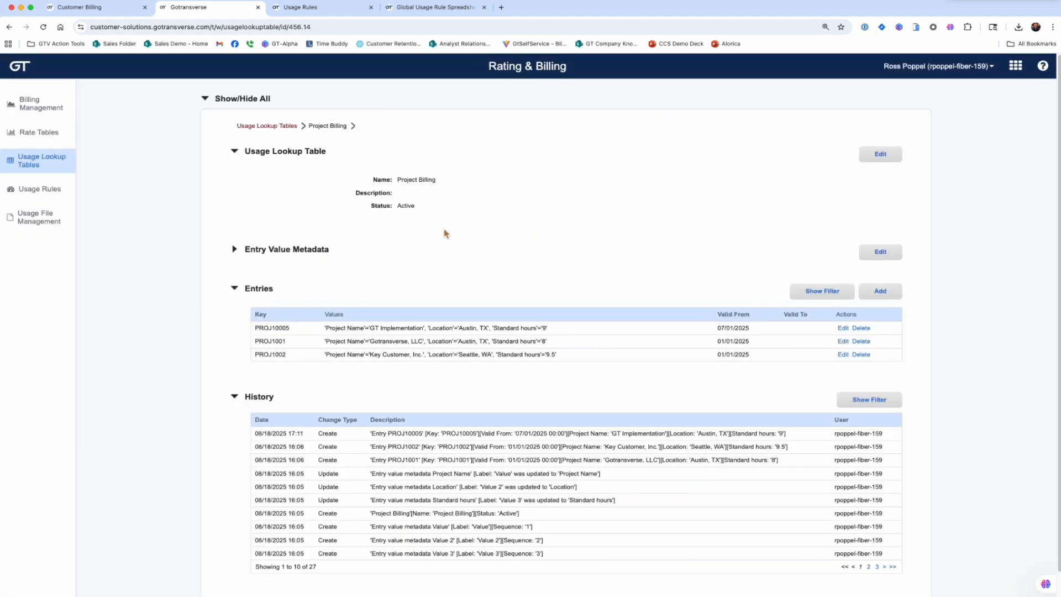
# Step: Return to the unfinished usage event, simulate its rating again and examine the result
pyautogui.click(84, 10)
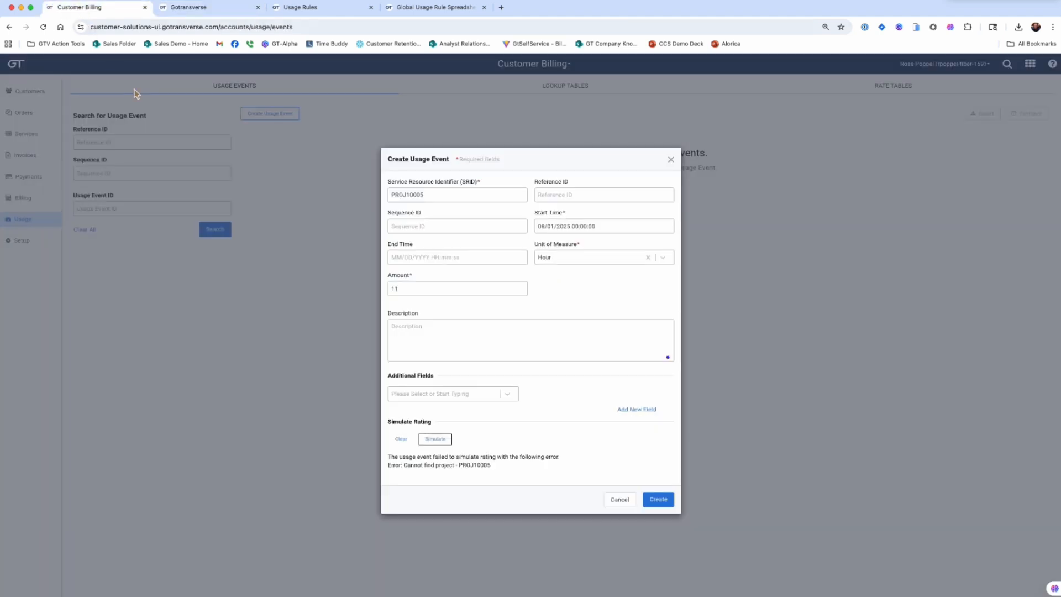
pyautogui.click(439, 443)
pyautogui.tripleClick(391, 474)
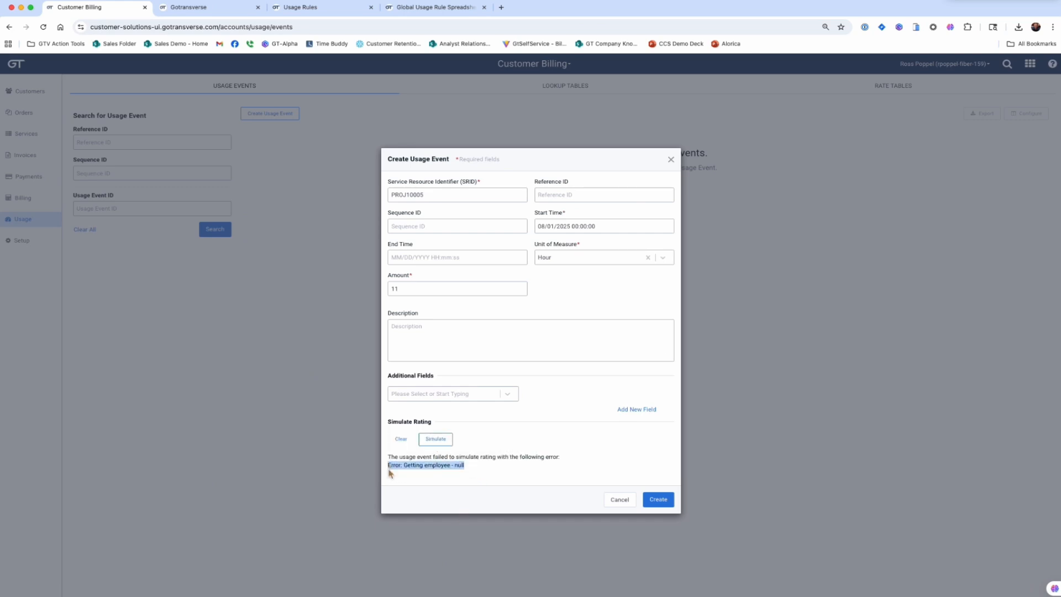
# Step: Add the additional field Text 01 with value A10001 to the usage event, simulate its rating and create the event
pyautogui.click(423, 396)
pyautogui.click(418, 416)
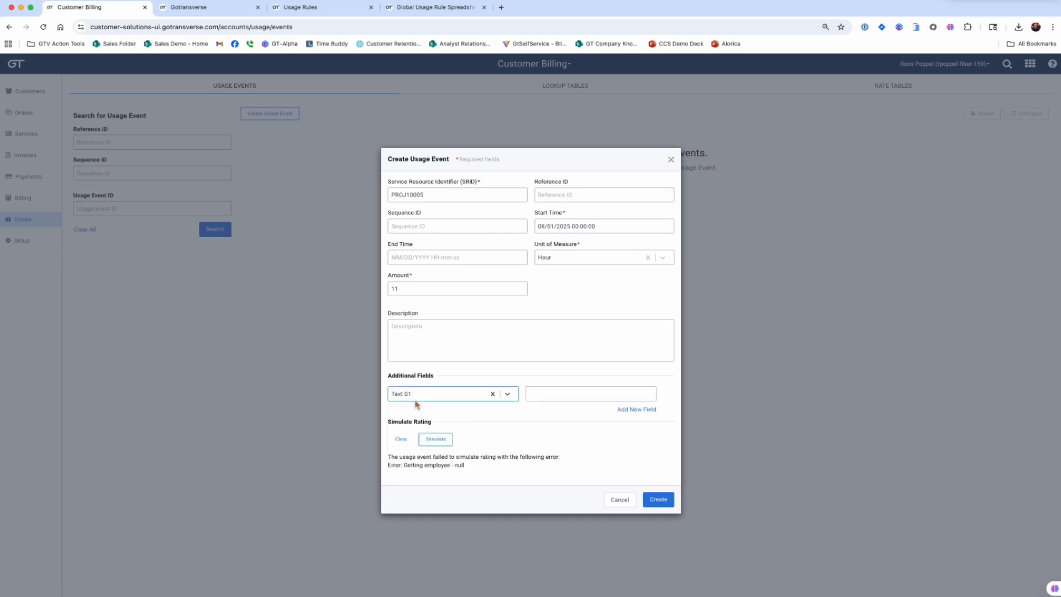
pyautogui.click(206, 12)
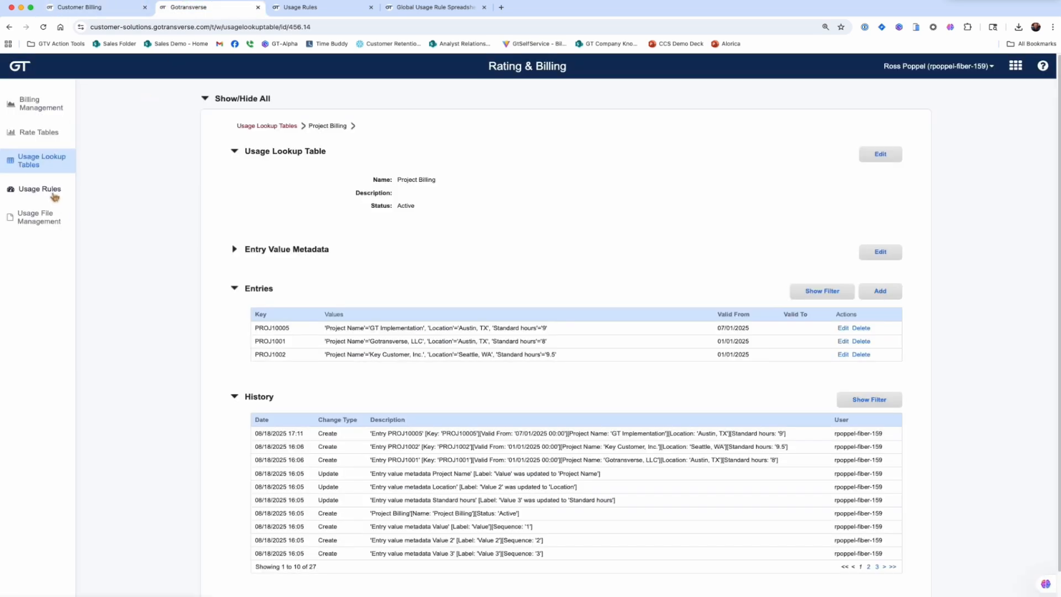
pyautogui.write('A10001')
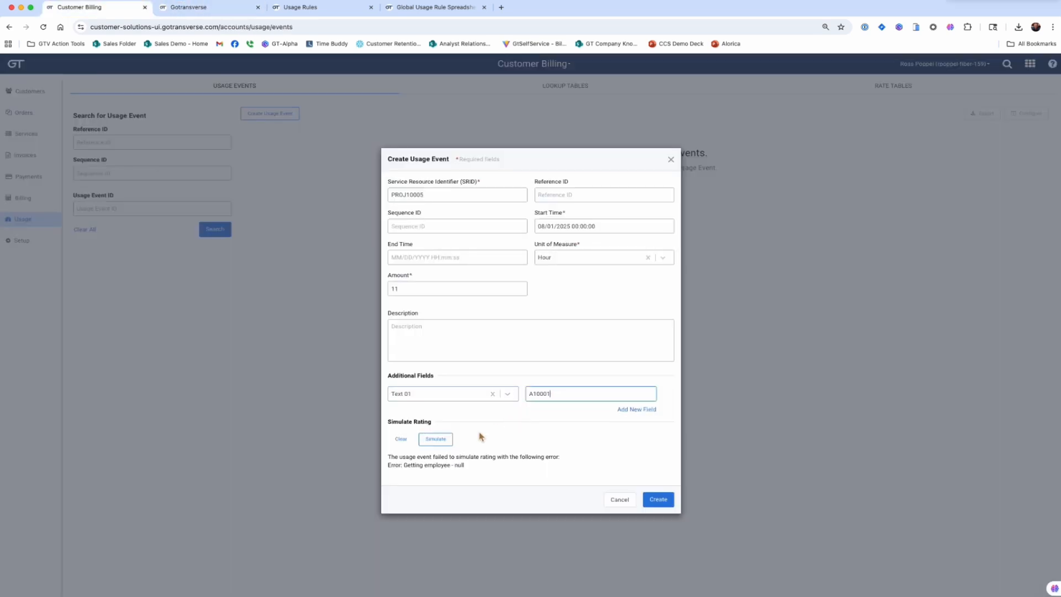
pyautogui.click(441, 442)
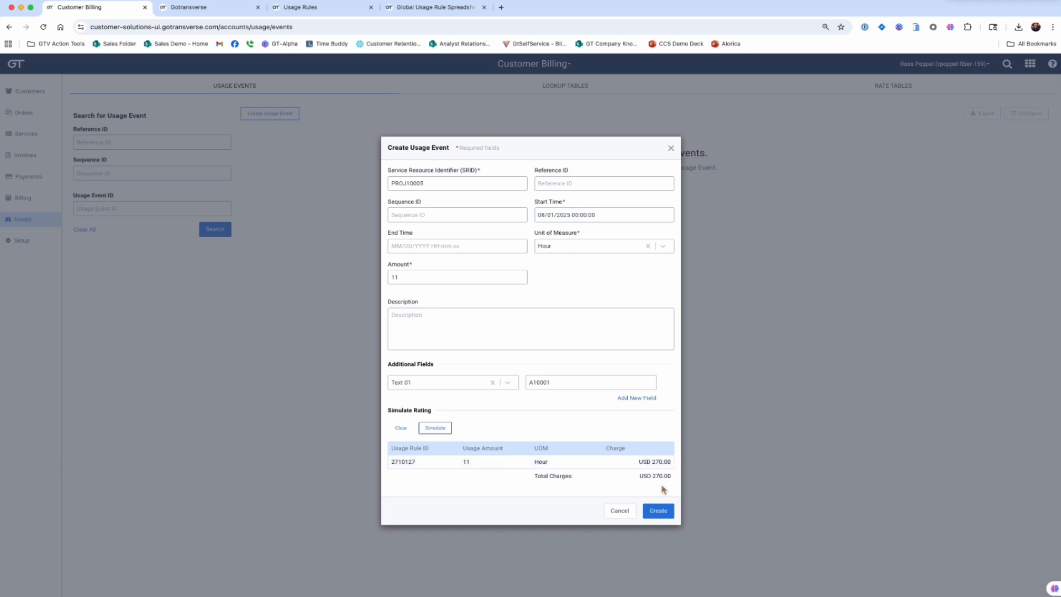
pyautogui.click(658, 511)
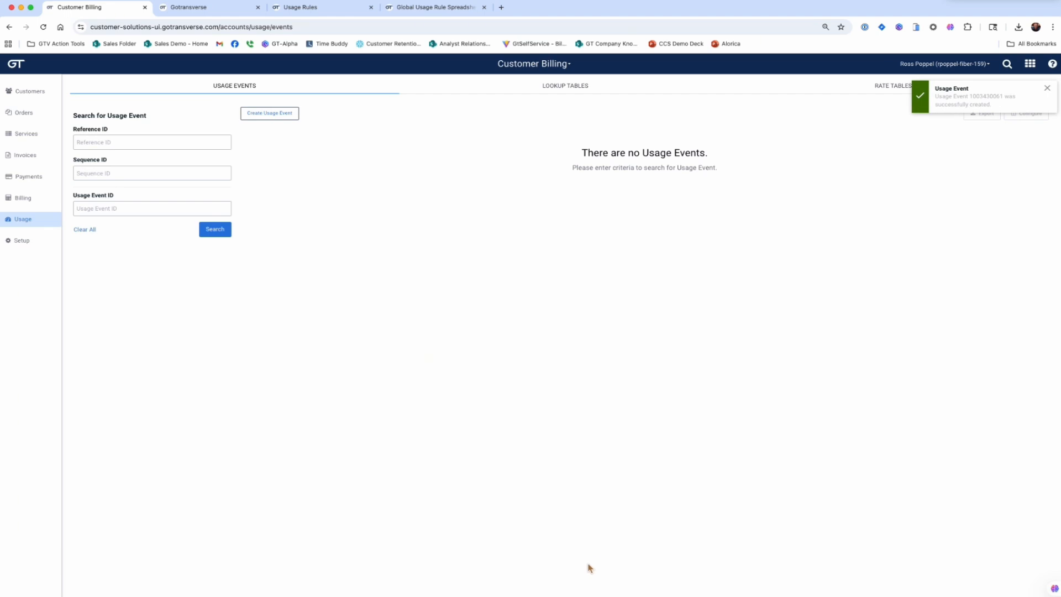
# Step: Open the Gotransverse Project Billing customer's account and view its pending charges
pyautogui.click(31, 93)
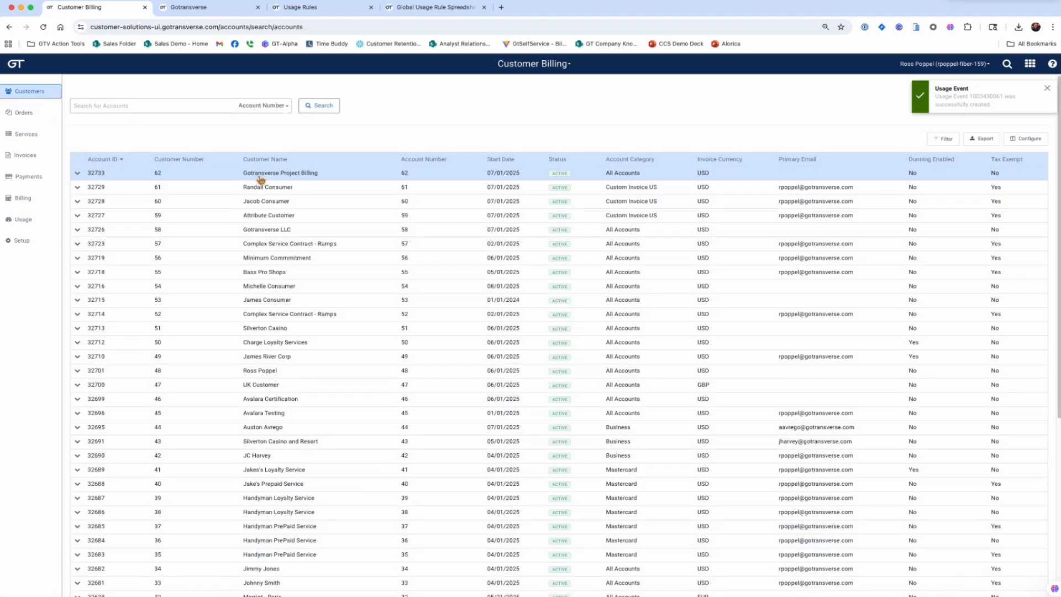
pyautogui.click(258, 174)
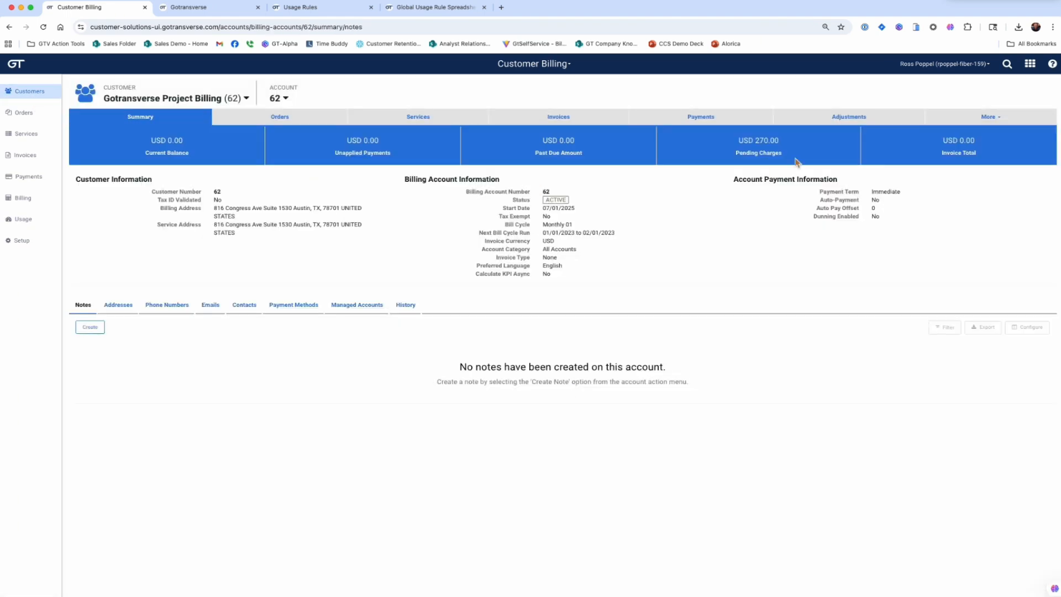
pyautogui.click(984, 118)
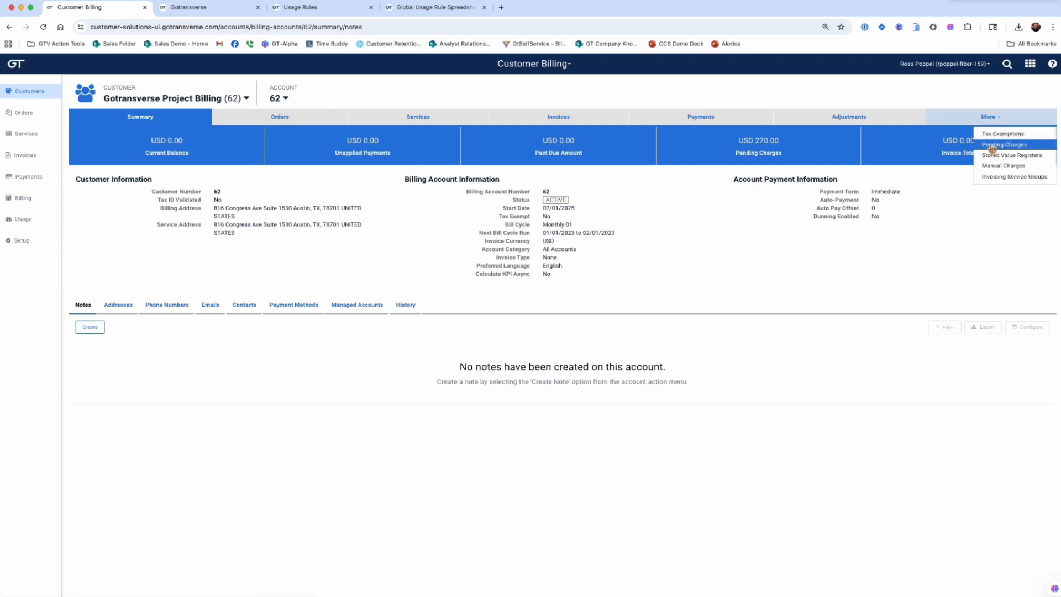
pyautogui.click(993, 145)
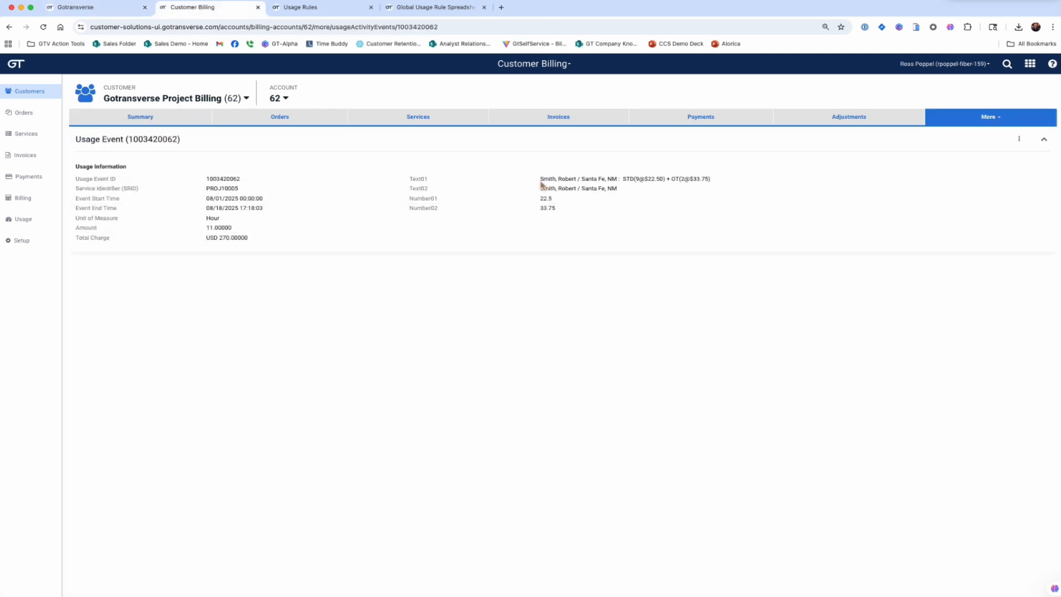